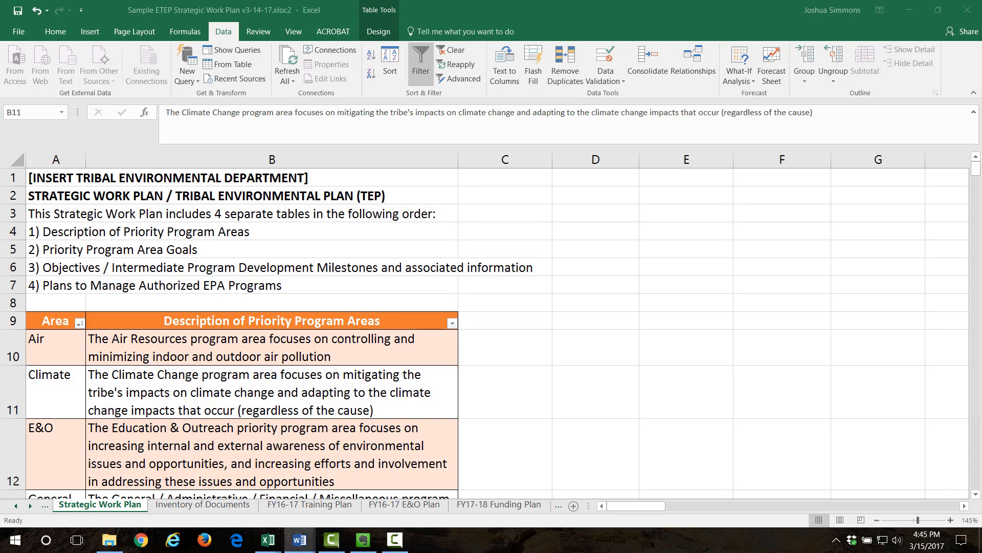
- View the Word instructions for creating an individual staff member cut-sheet, and return to the strategic work plan in Excel
{"action": "left_click_drag", "start_coordinate": [981, 195], "coordinate": [623, 1]}
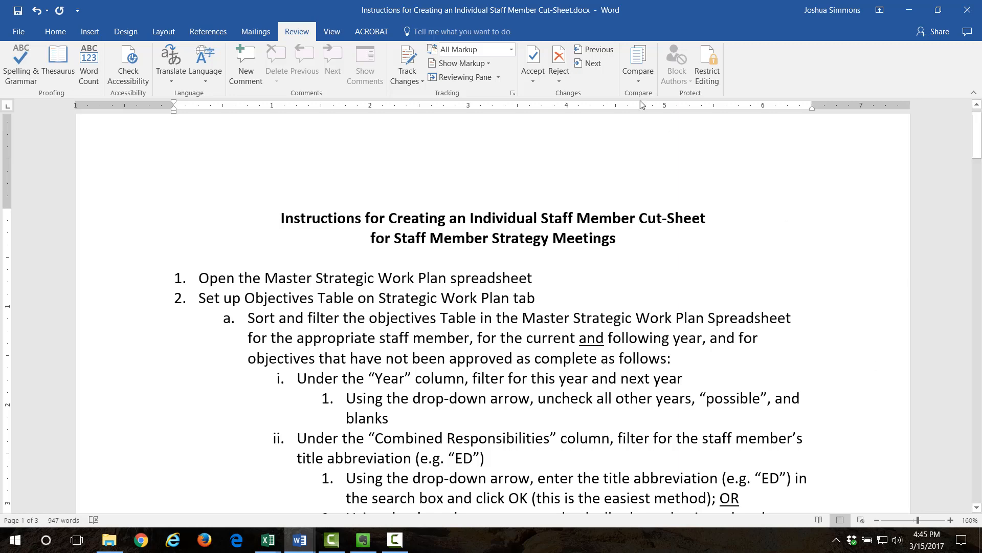
{"action": "left_click_drag", "start_coordinate": [492, 13], "coordinate": [981, 266]}
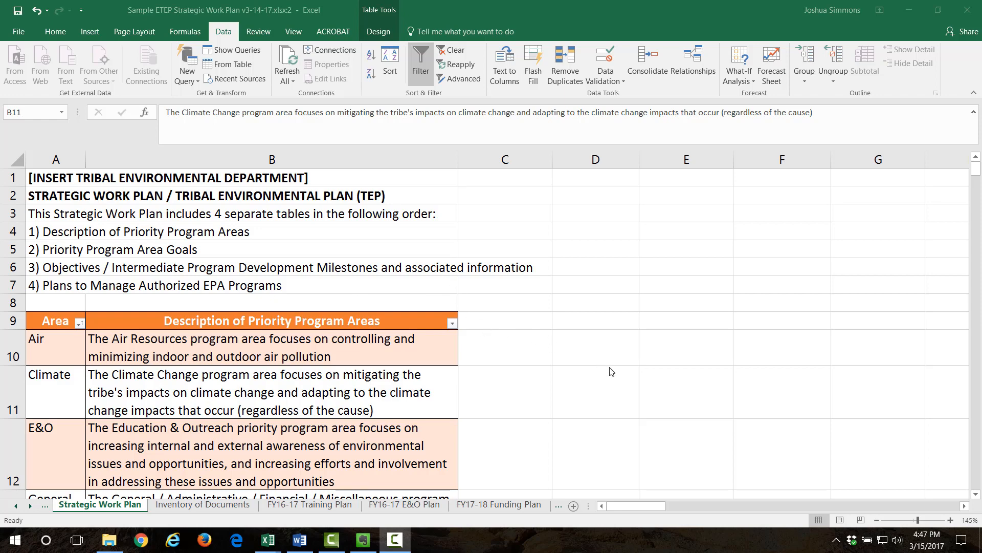
{"action": "scroll", "coordinate": [586, 375], "scroll_direction": "down", "scroll_amount": 1}
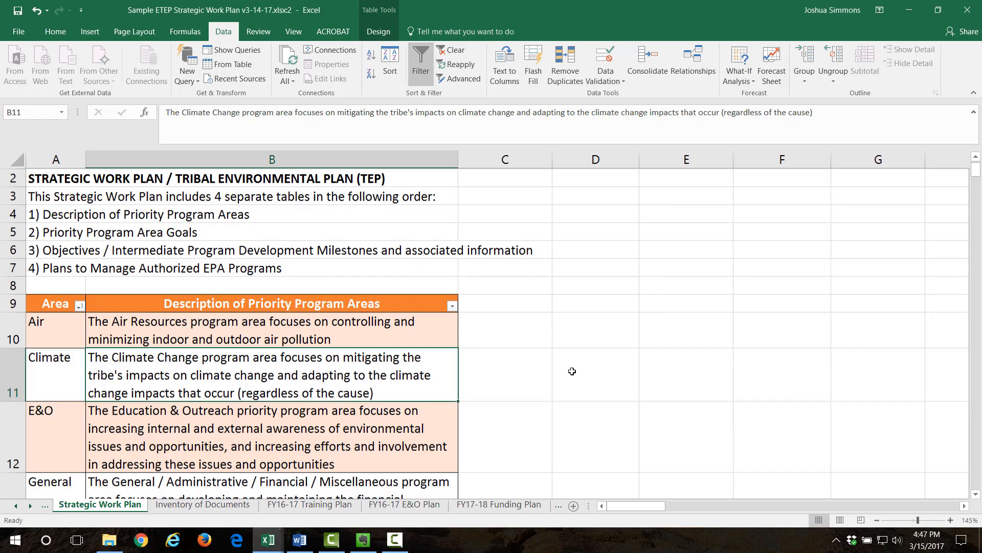
{"action": "scroll", "coordinate": [575, 373], "scroll_direction": "up", "scroll_amount": 1}
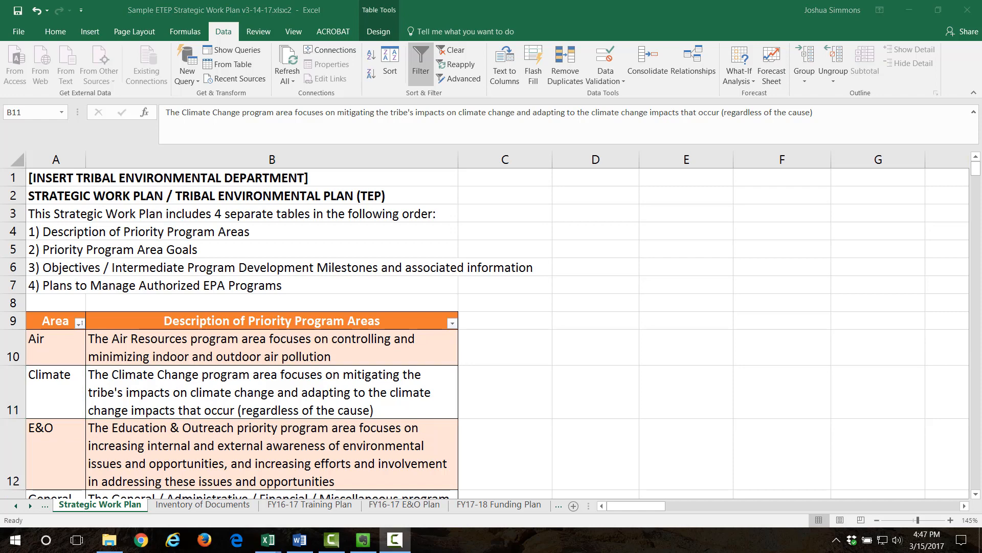
- Freeze the panes at cell C33 to keep the objectives table's header row and its Year and Objective columns fixed
{"action": "left_click", "coordinate": [17, 507]}
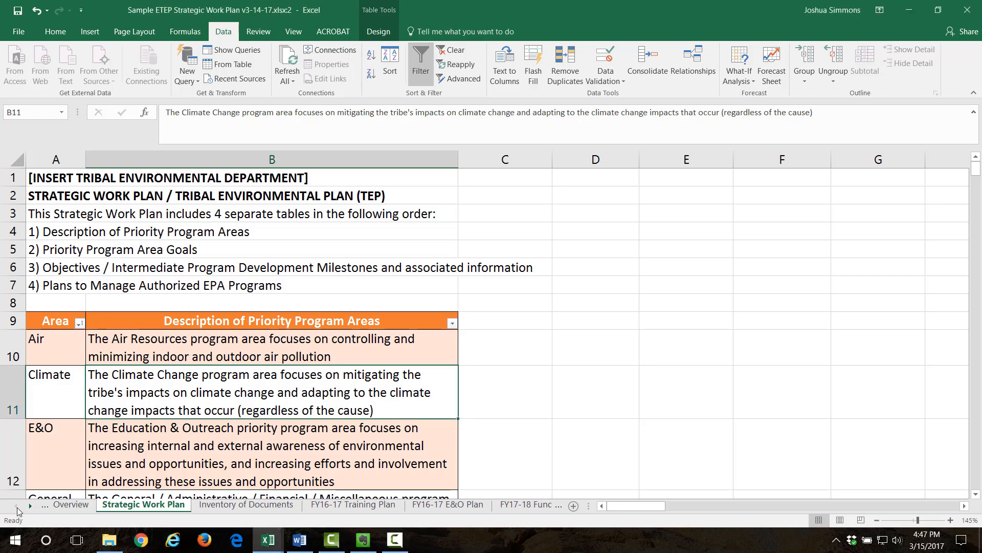
{"action": "left_click", "coordinate": [387, 441]}
{"action": "scroll", "coordinate": [409, 409], "scroll_direction": "down", "scroll_amount": 6}
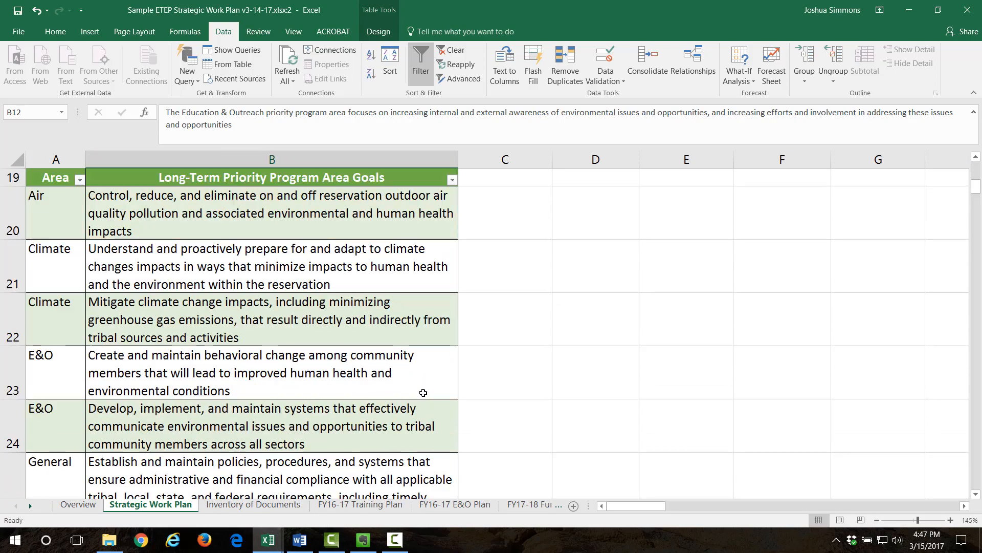
{"action": "scroll", "coordinate": [424, 393], "scroll_direction": "down", "scroll_amount": 7}
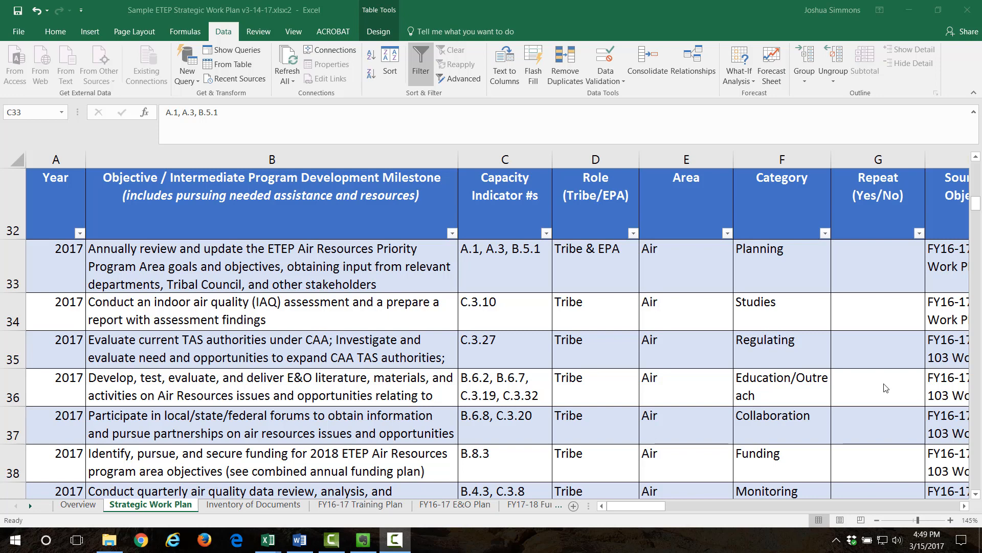
{"action": "left_click", "coordinate": [483, 273]}
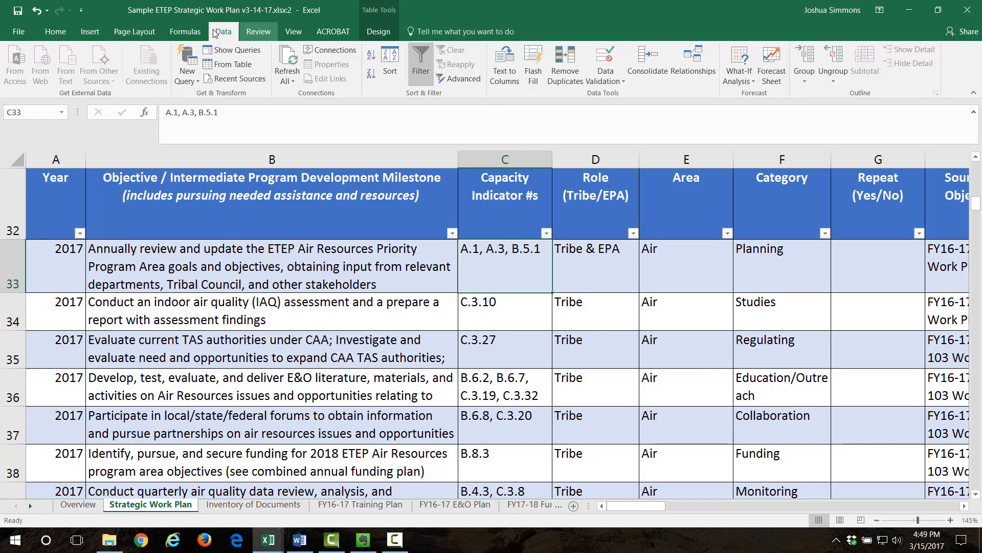
{"action": "left_click", "coordinate": [294, 31]}
{"action": "left_click", "coordinate": [409, 82]}
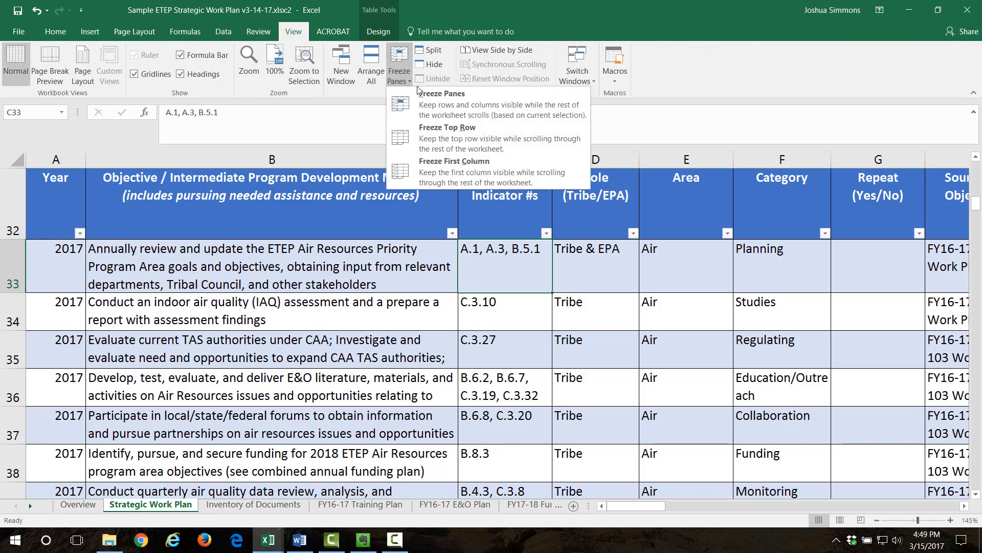
{"action": "left_click", "coordinate": [450, 98]}
{"action": "scroll", "coordinate": [524, 326], "scroll_direction": "down", "scroll_amount": 1}
{"action": "scroll", "coordinate": [525, 326], "scroll_direction": "down", "scroll_amount": 3}
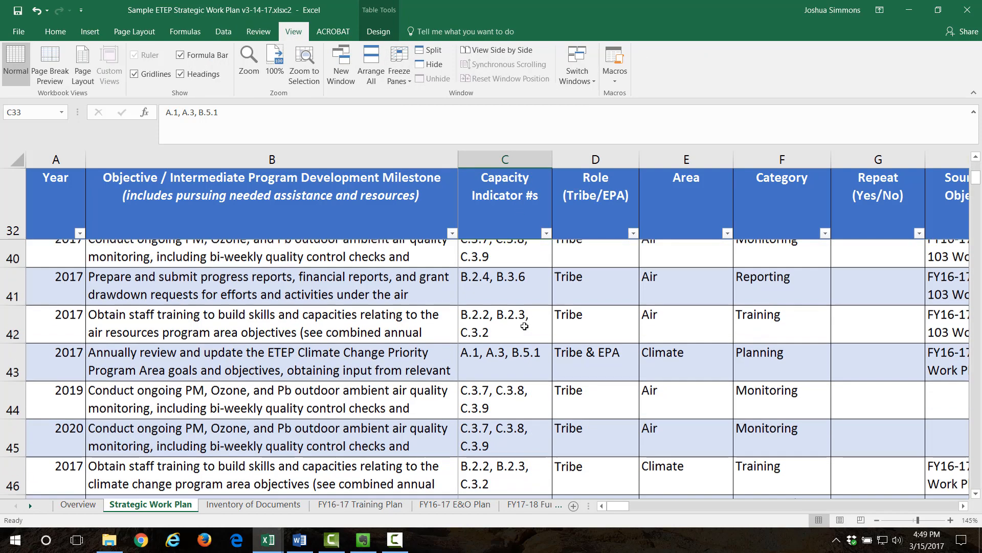
{"action": "scroll", "coordinate": [524, 326], "scroll_direction": "up", "scroll_amount": 3}
{"action": "mouse_move", "coordinate": [617, 506]}
{"action": "left_mouse_down"}
{"action": "mouse_move", "coordinate": [645, 506]}
{"action": "mouse_move", "coordinate": [617, 506]}
{"action": "left_mouse_up"}
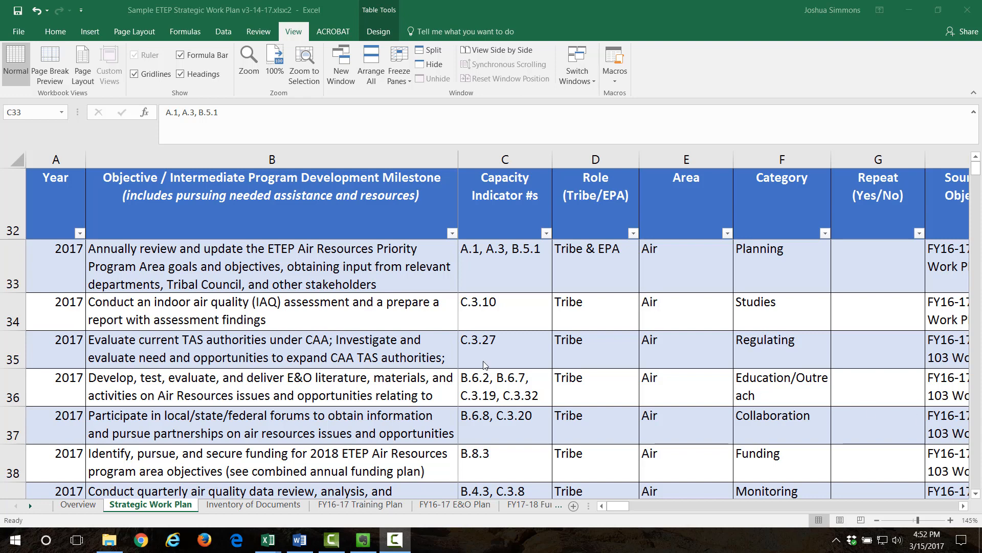
- Filter the objectives table's Year column to show only 2017 and 2018
{"action": "left_click", "coordinate": [80, 233]}
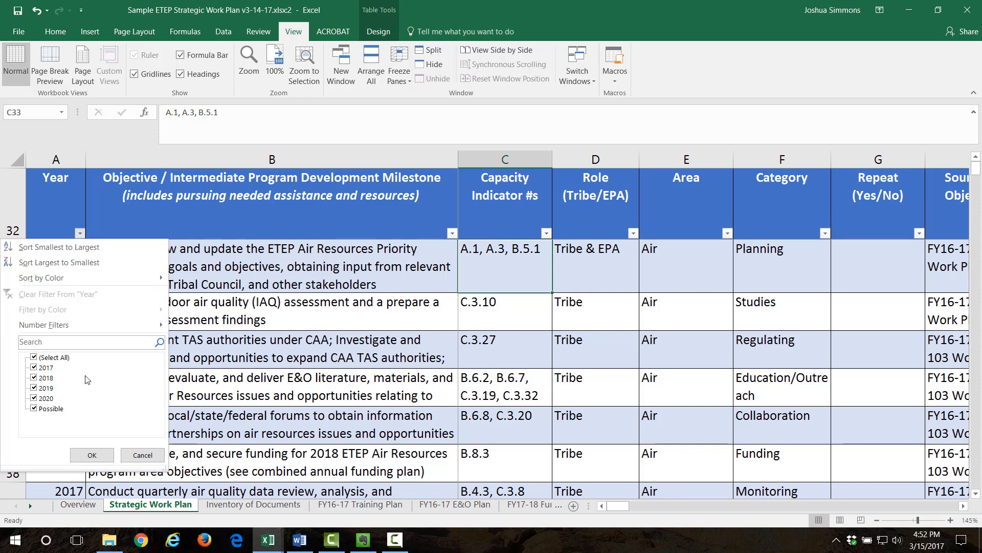
{"action": "left_click", "coordinate": [55, 359]}
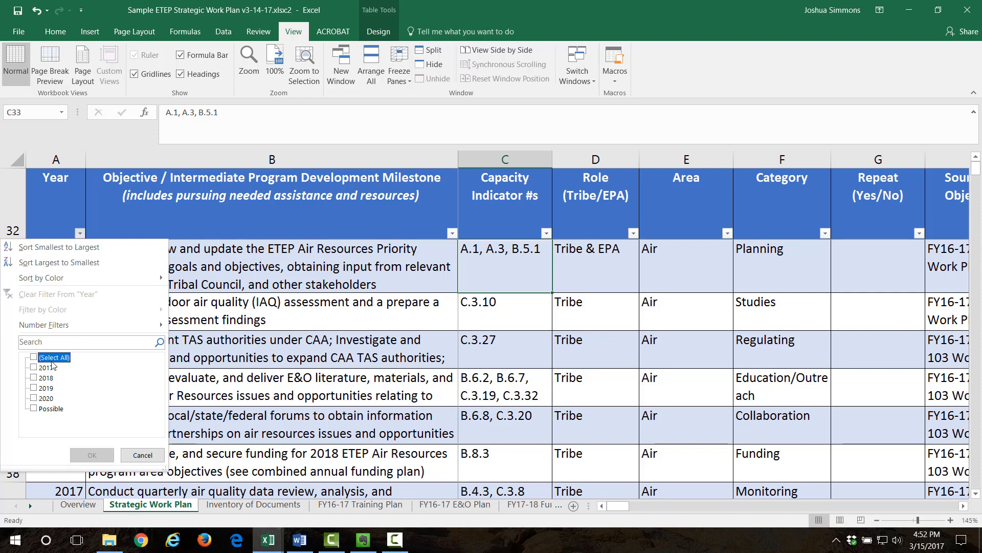
{"action": "left_click", "coordinate": [51, 368]}
{"action": "left_click", "coordinate": [45, 378]}
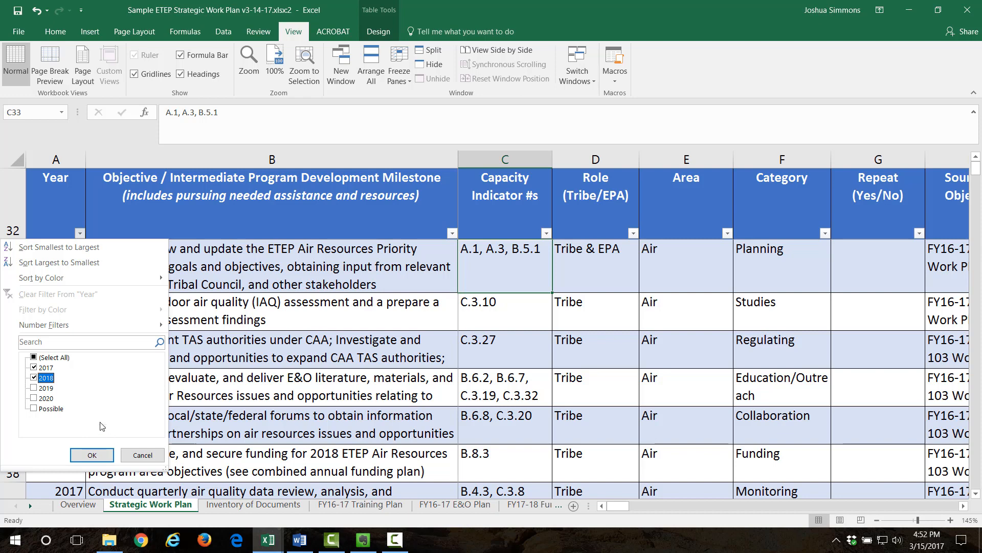
{"action": "left_click", "coordinate": [108, 455]}
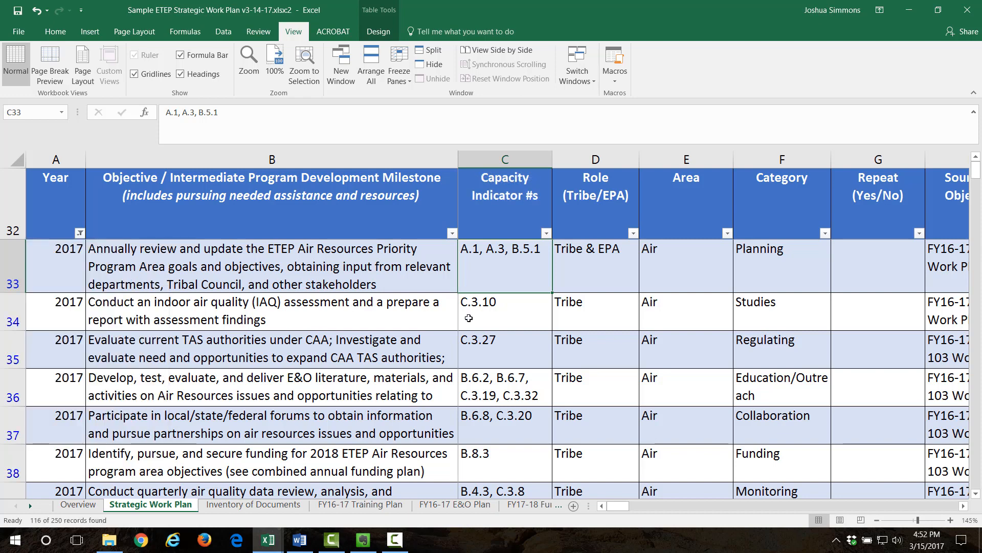
- Filter the Combined Responsibilities column of the objectives table for entries containing WRS
{"action": "left_click", "coordinate": [49, 271]}
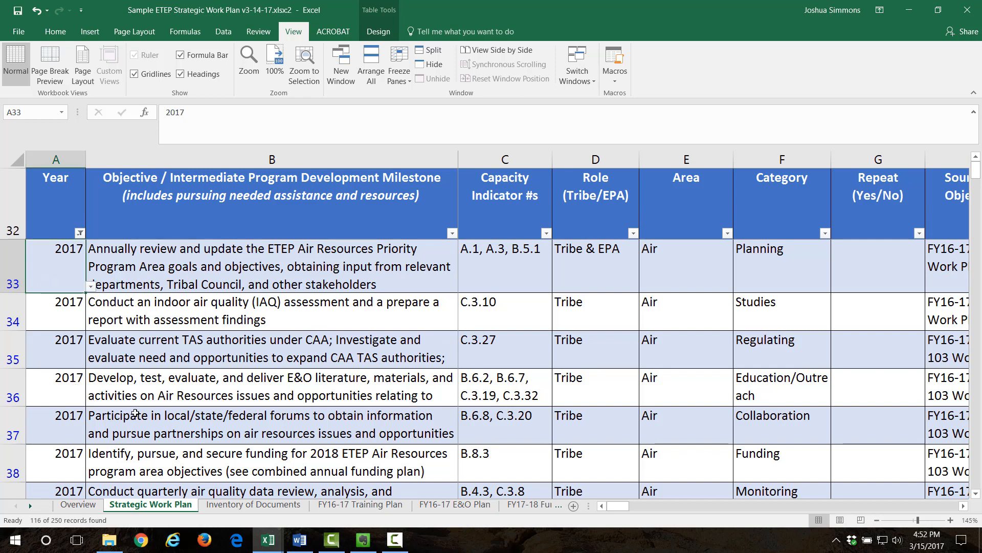
{"action": "left_click", "coordinate": [233, 280]}
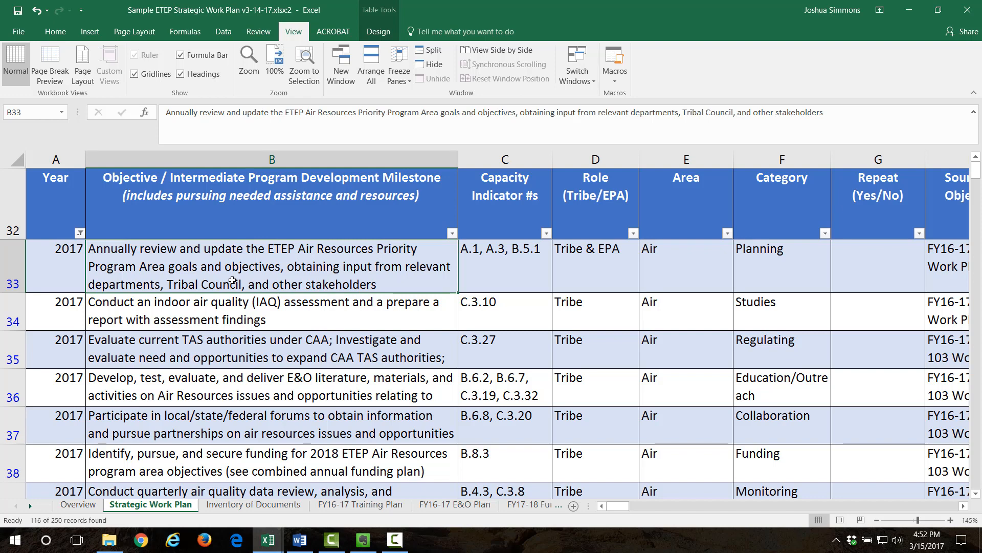
{"action": "key", "text": "Up"}
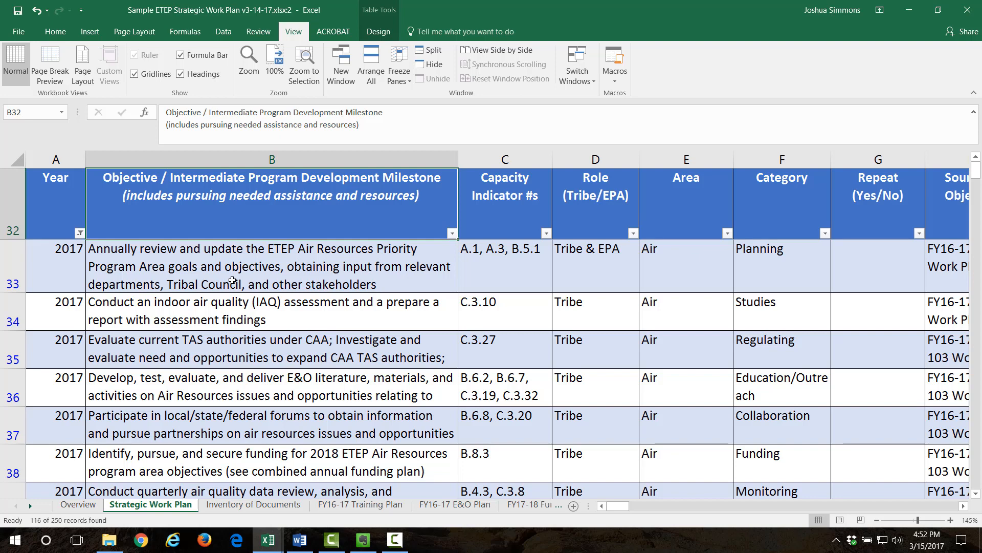
{"action": "key", "text": "Right"}
{"action": "key", "text": "Right"}
{"action": "key", "text": "Right"}
{"action": "key", "text": "Right"}
{"action": "key", "text": "Right"}
{"action": "key", "text": "Right"}
{"action": "key", "text": "Right"}
{"action": "key", "text": "Right"}
{"action": "key", "text": "Right"}
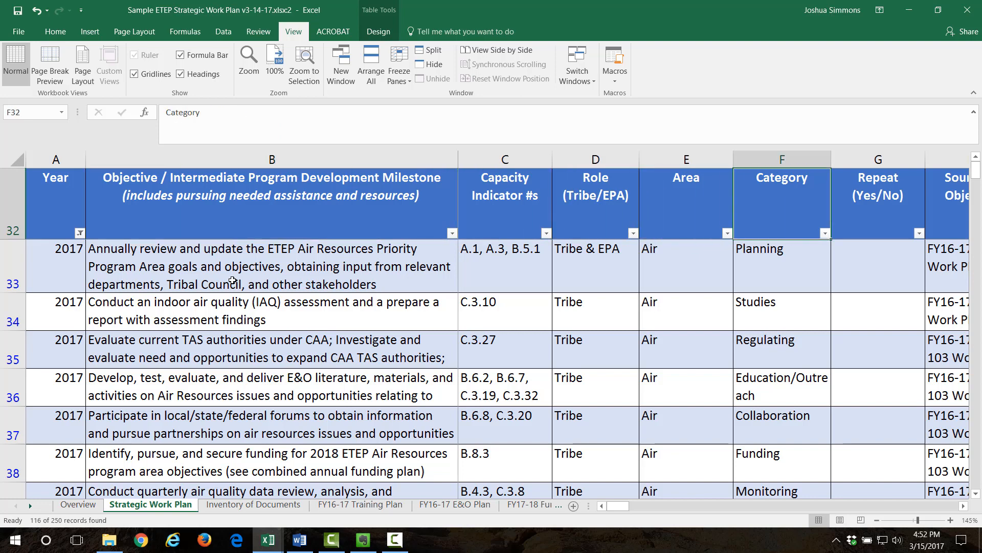
{"action": "key", "text": "Right"}
{"action": "key", "text": "Right"}
{"action": "key", "text": "Right"}
{"action": "key", "text": "Right"}
{"action": "key", "text": "Right"}
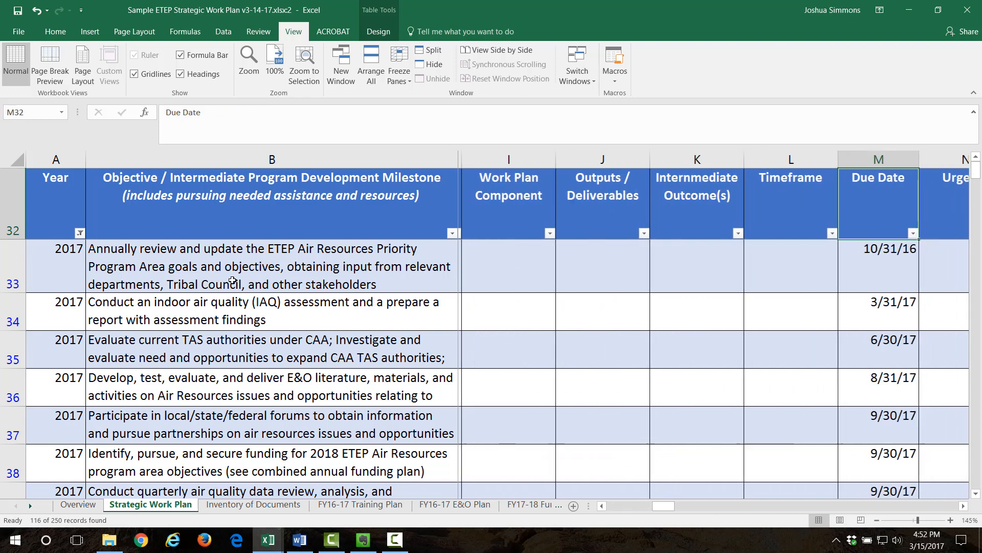
{"action": "key", "text": "Right"}
{"action": "key", "text": "Right"}
{"action": "key", "text": "Right"}
{"action": "key", "text": "Right"}
{"action": "key", "text": "Right"}
{"action": "key", "text": "Right"}
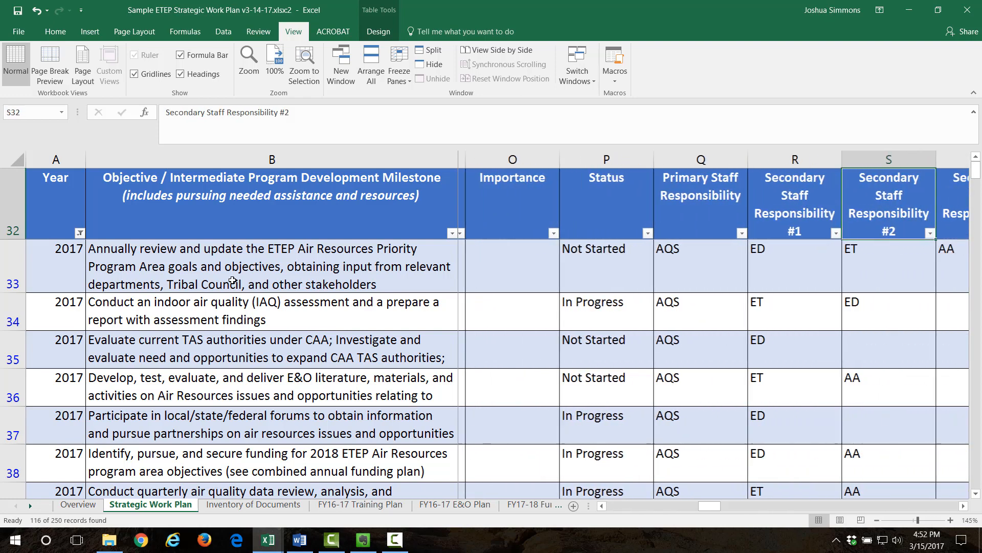
{"action": "key", "text": "Right"}
{"action": "key", "text": "Right"}
{"action": "key", "text": "Right"}
{"action": "key", "text": "Right"}
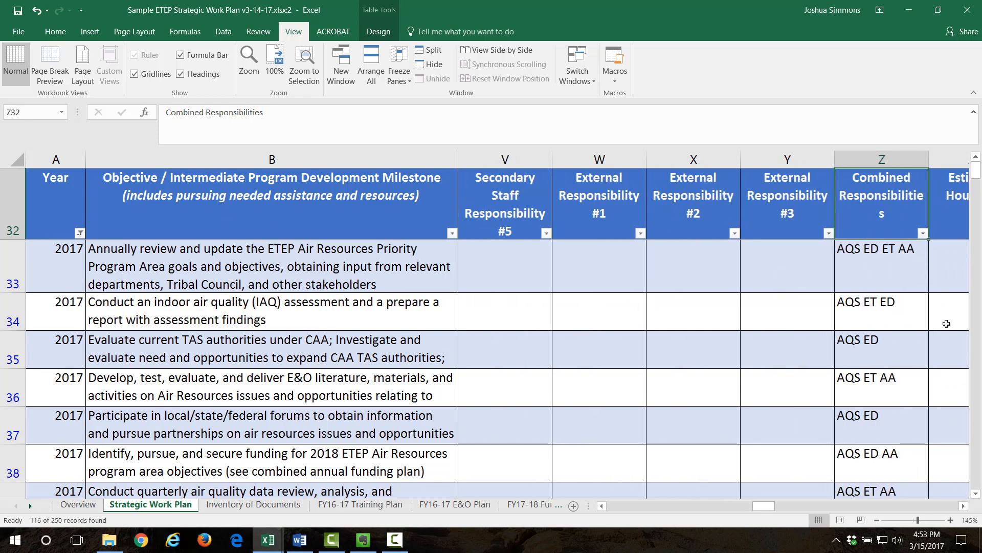
{"action": "left_click", "coordinate": [922, 235]}
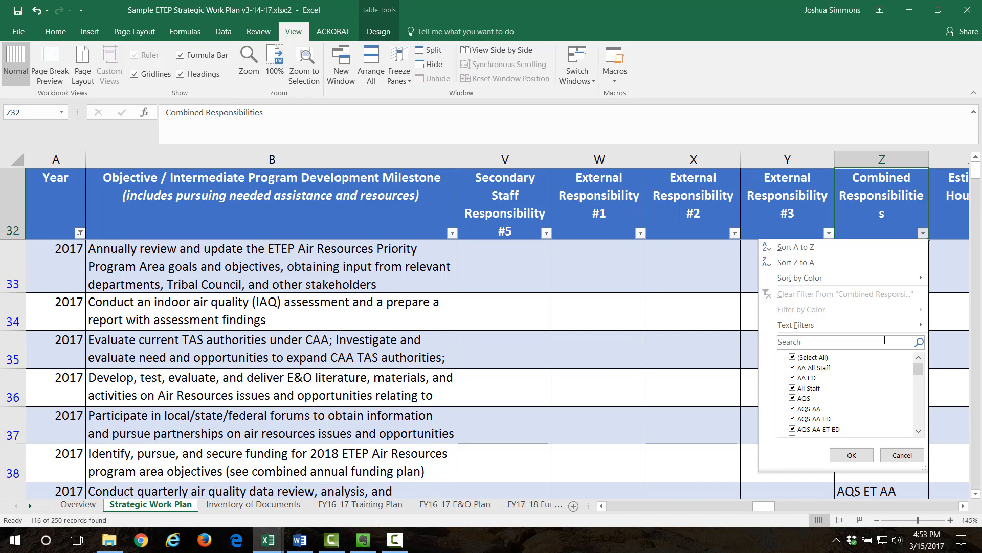
{"action": "left_click", "coordinate": [887, 341]}
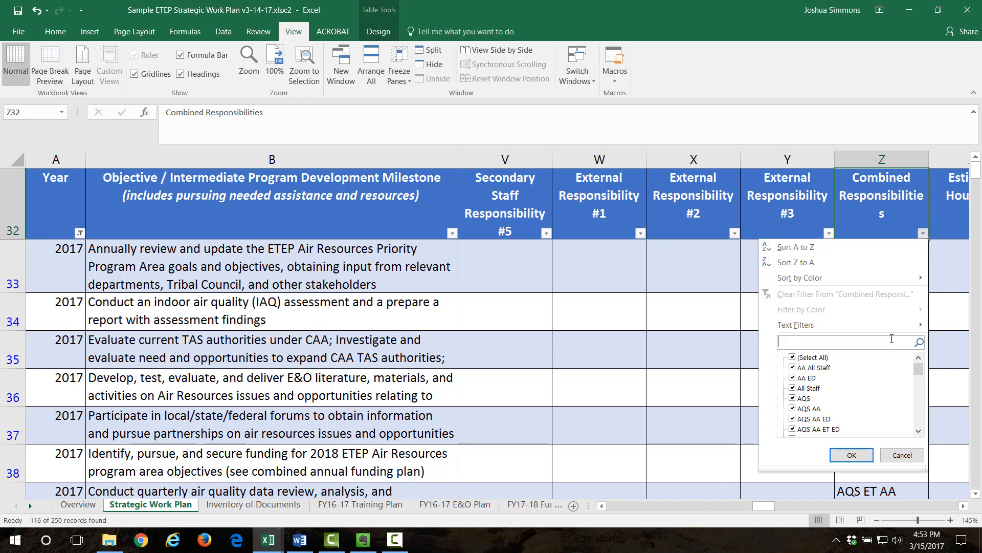
{"action": "type", "text": "WRS"}
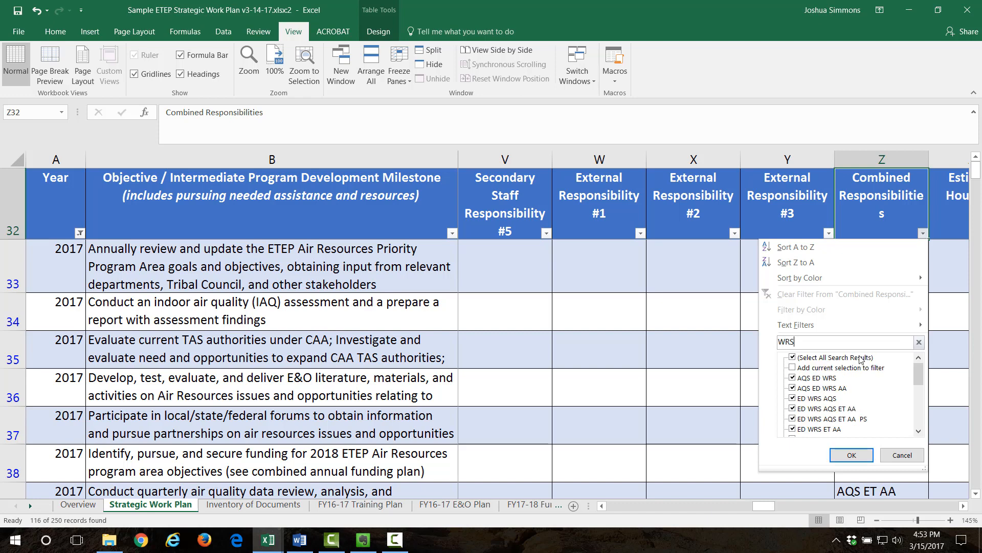
{"action": "left_click", "coordinate": [852, 455]}
{"action": "left_click", "coordinate": [869, 260]}
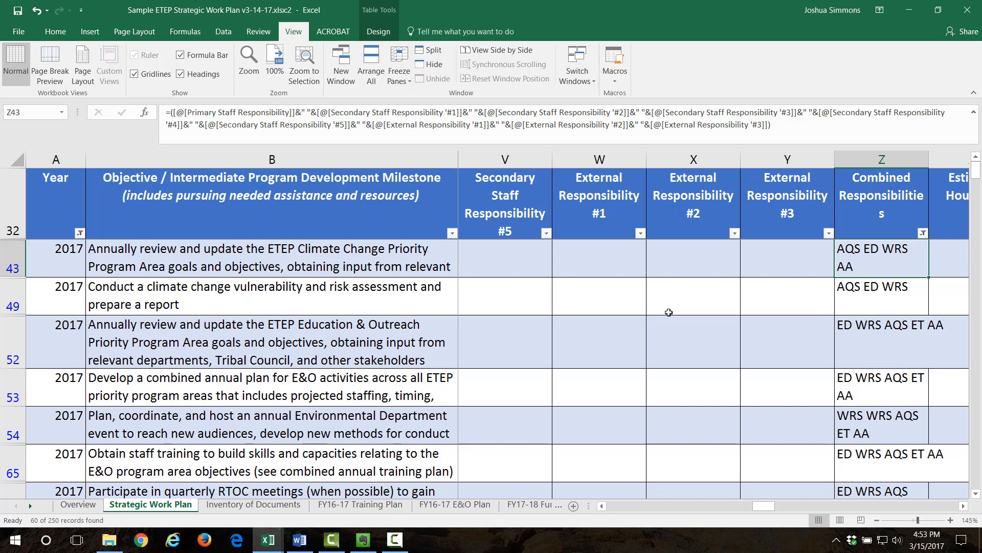
- Examine the filter options of the Status column, leaving all statuses selected
{"action": "left_click", "coordinate": [685, 312]}
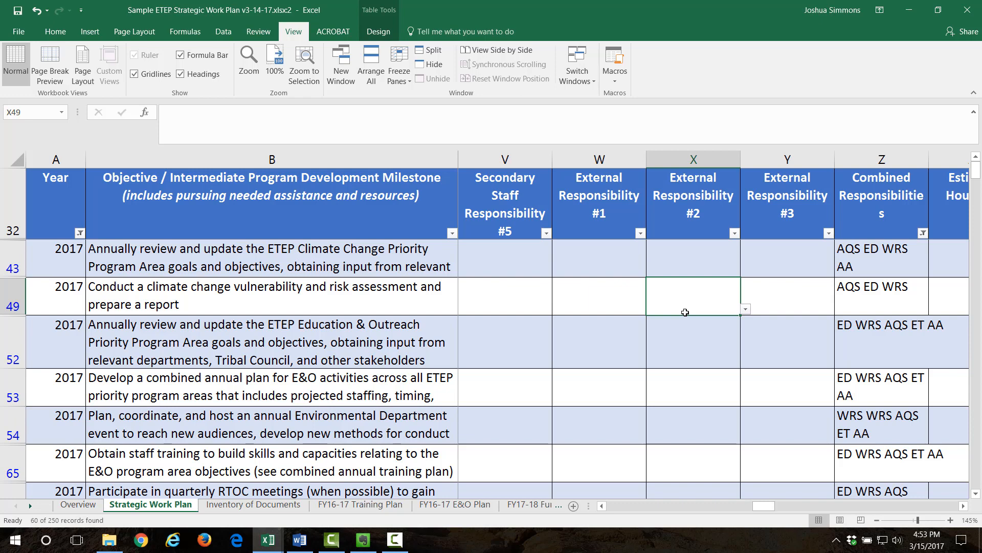
{"action": "key", "text": "Left"}
{"action": "key", "text": "Left"}
{"action": "key", "text": "Left"}
{"action": "key", "text": "Left"}
{"action": "key", "text": "Left"}
{"action": "key", "text": "Left"}
{"action": "key", "text": "Left"}
{"action": "key", "text": "Left"}
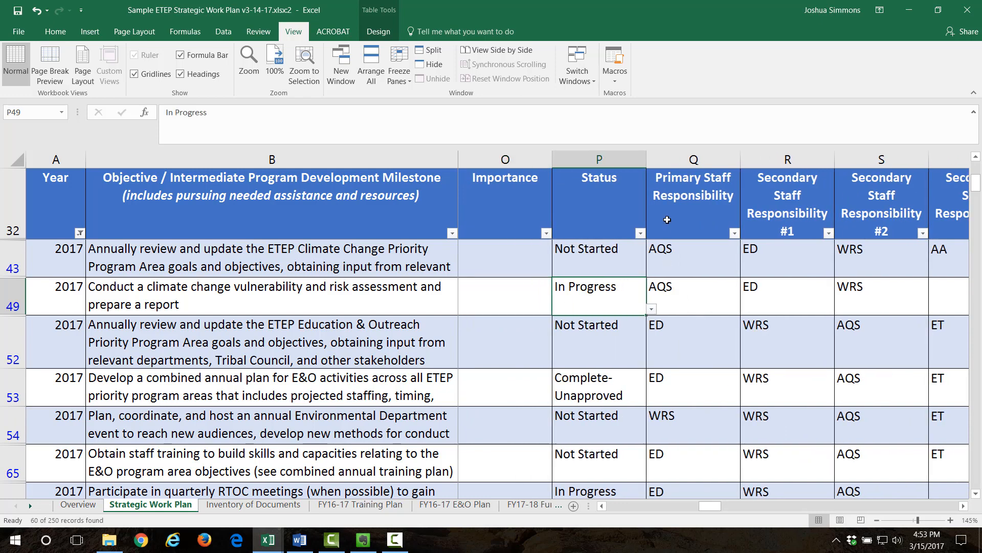
{"action": "key", "text": "Down"}
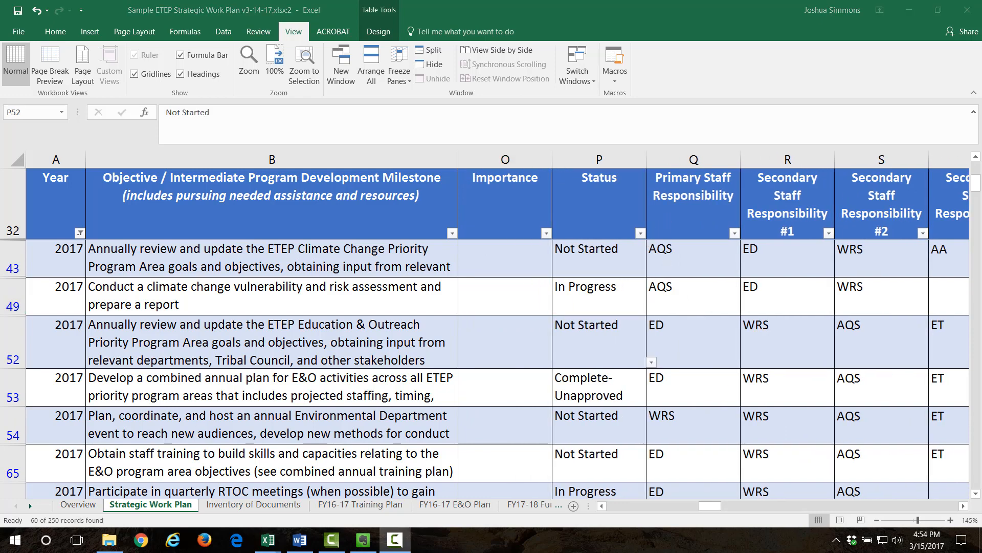
{"action": "left_click", "coordinate": [643, 233]}
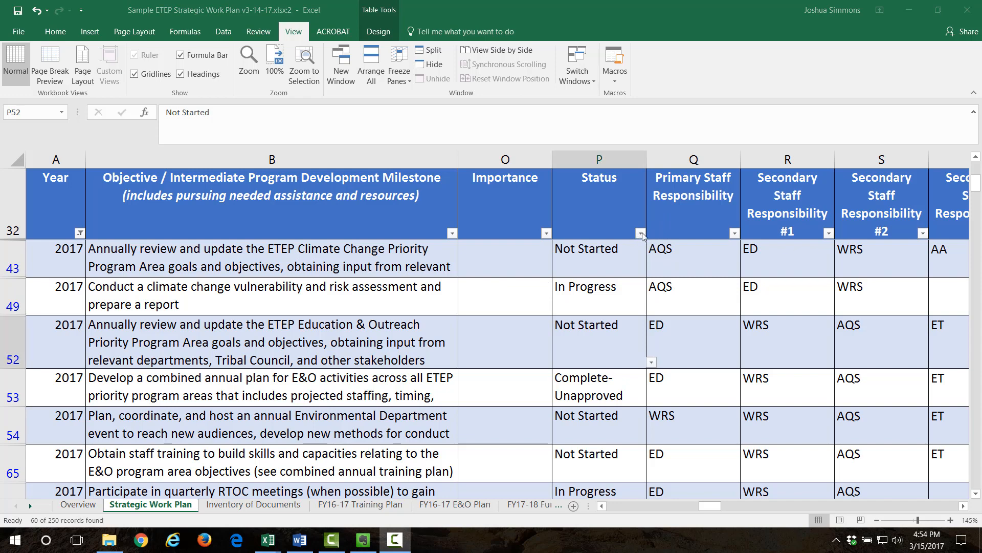
{"action": "left_click", "coordinate": [641, 233]}
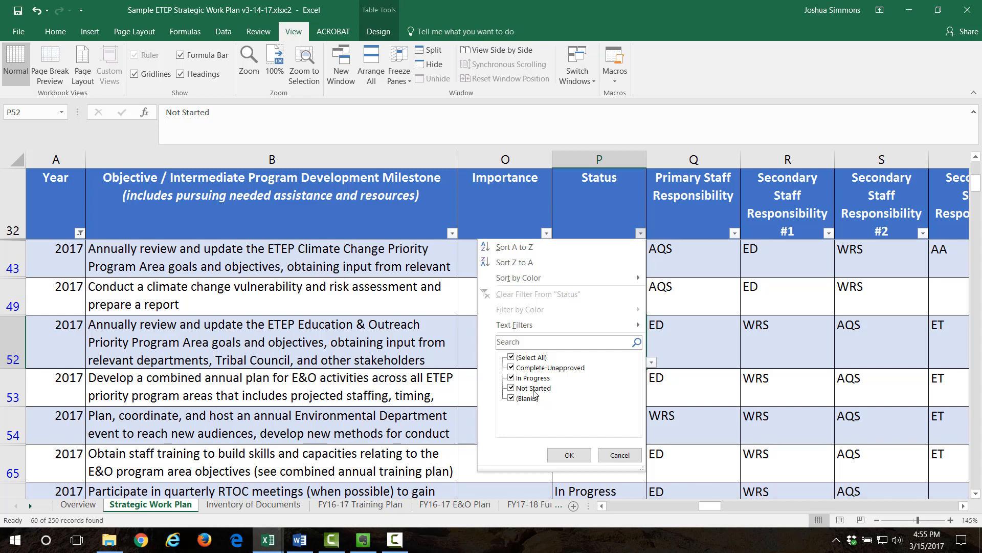
{"action": "left_click", "coordinate": [570, 455]}
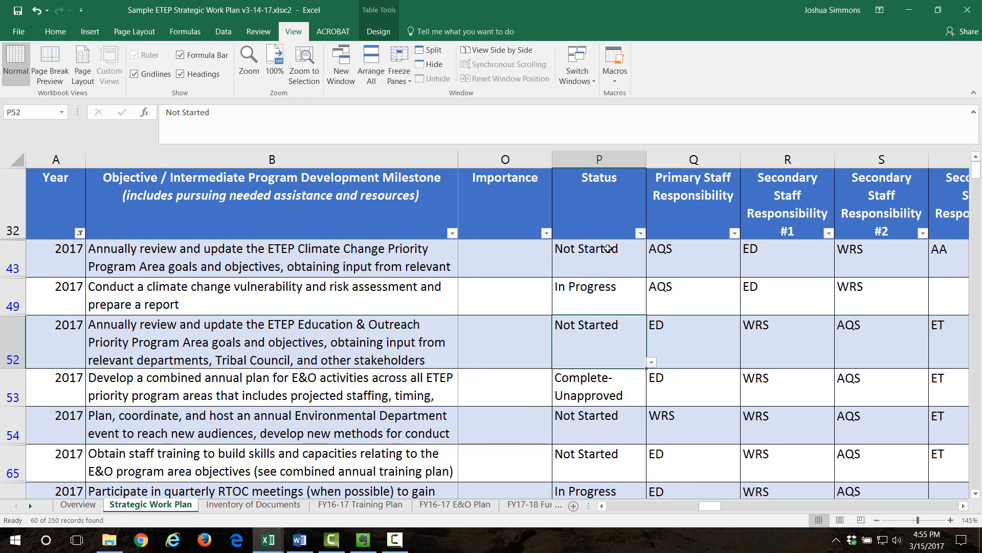
- Set the status of the Education & Outreach annual review objective in row 52 to Complete-Approved
{"action": "left_click", "coordinate": [654, 363]}
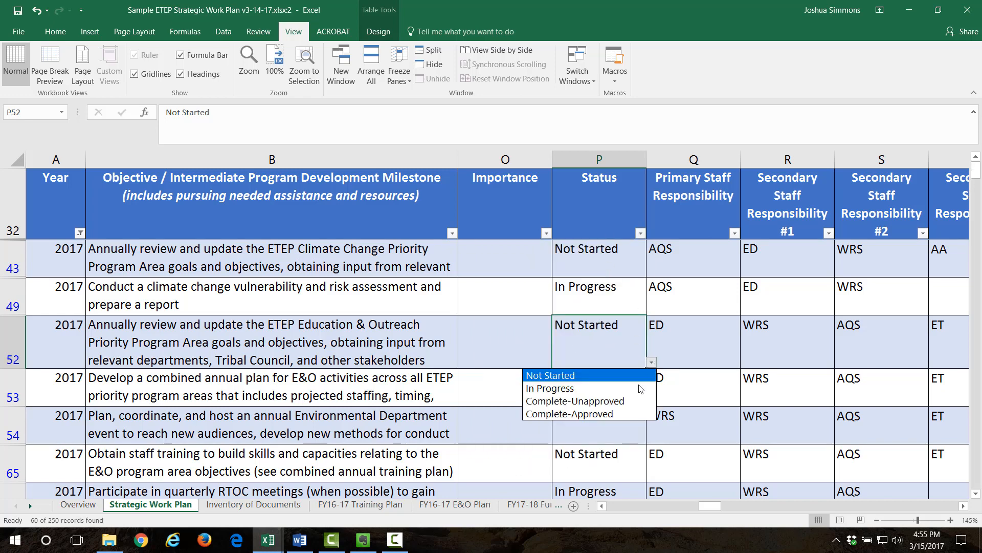
{"action": "left_click", "coordinate": [561, 415]}
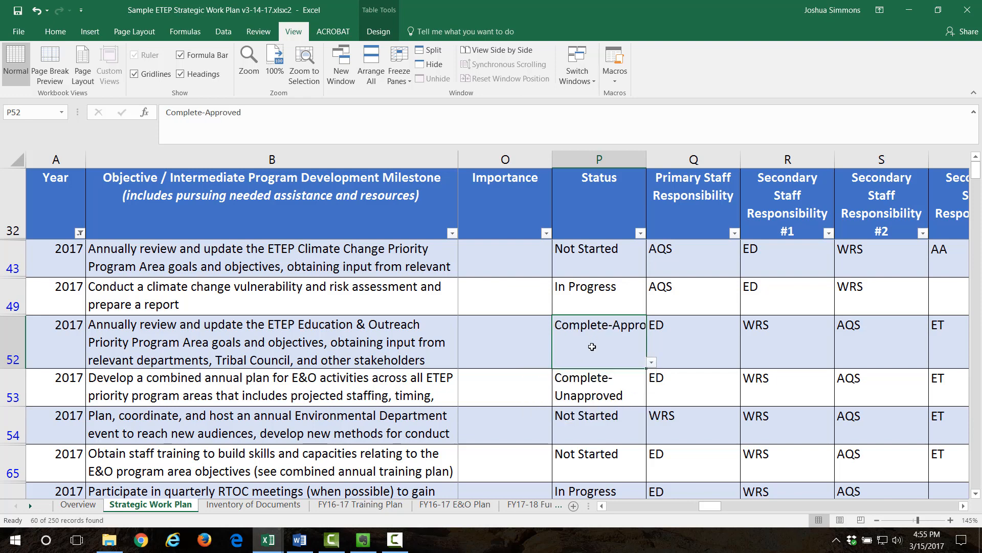
- Filter the Status column of the objectives table to exclude Complete-Approved entries
{"action": "left_click", "coordinate": [640, 233]}
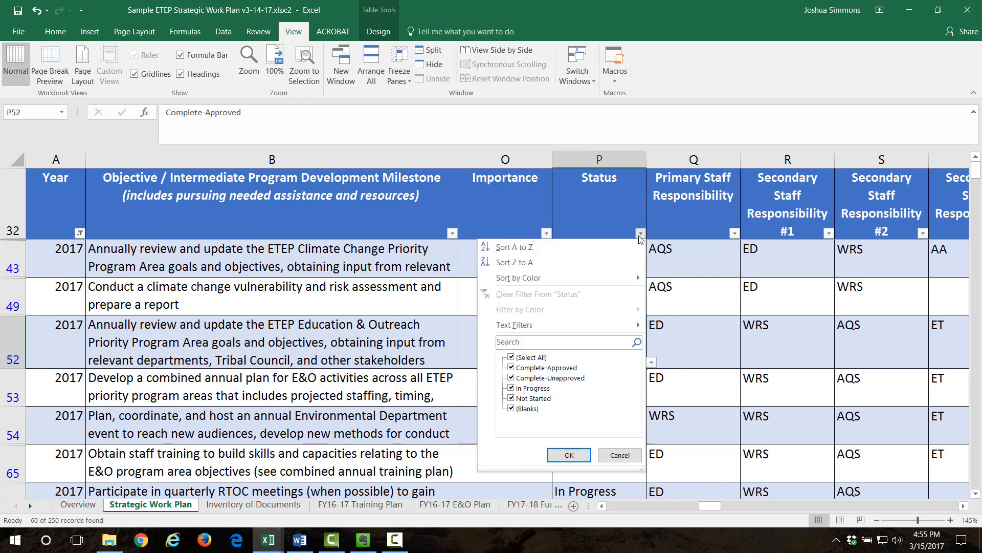
{"action": "left_click", "coordinate": [523, 367]}
{"action": "left_click", "coordinate": [569, 455]}
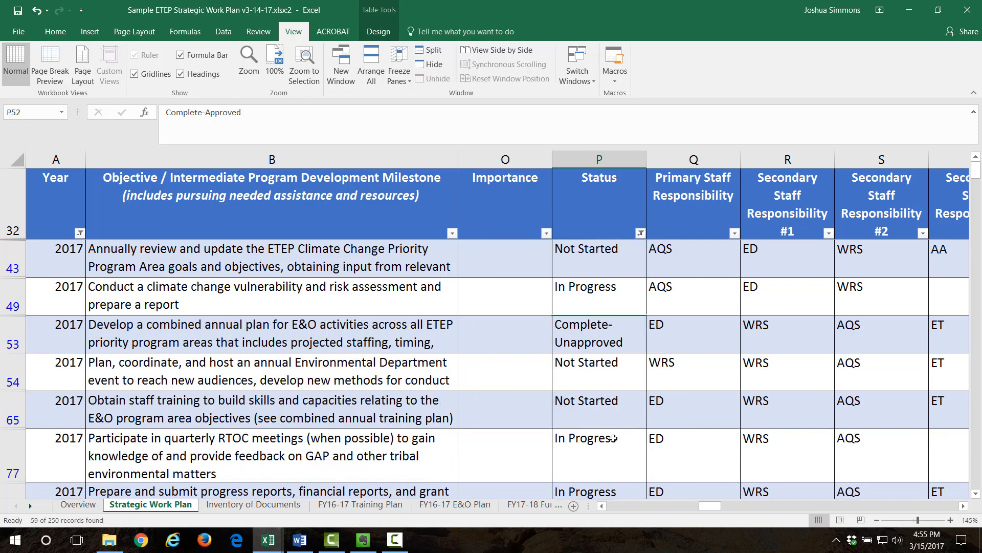
- Undo the Status column filter and the status change made to the objective in row 52
{"action": "key", "text": "ctrl+z"}
{"action": "key", "text": "ctrl+z"}
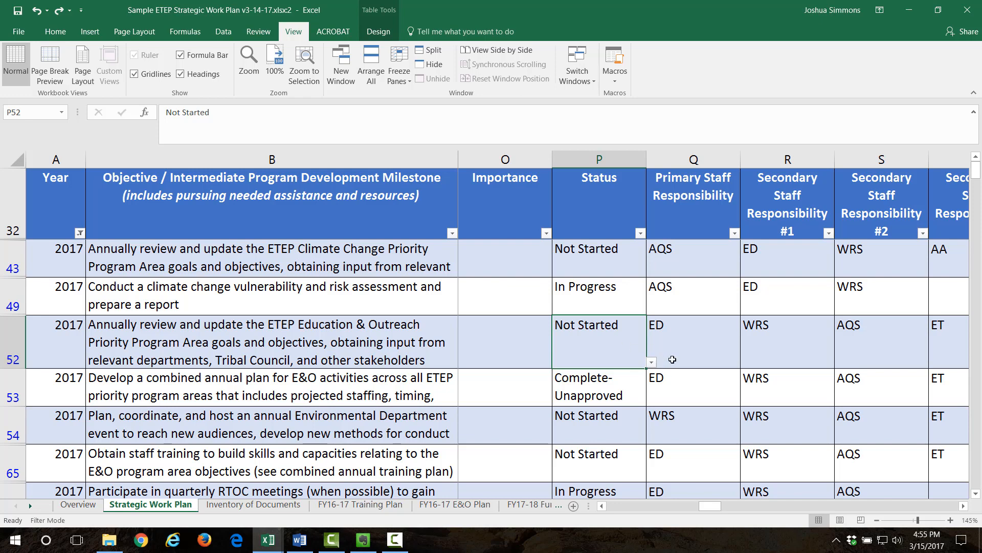
{"action": "left_click", "coordinate": [981, 389]}
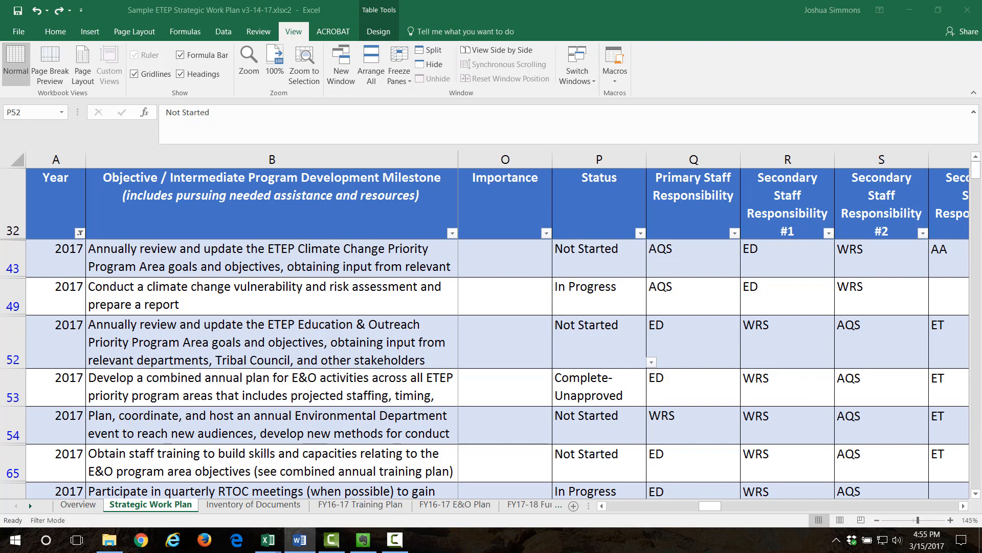
- Set up a custom sort of the objectives table by Year, smallest to largest, and by Area, A to Z
{"action": "left_click", "coordinate": [230, 34]}
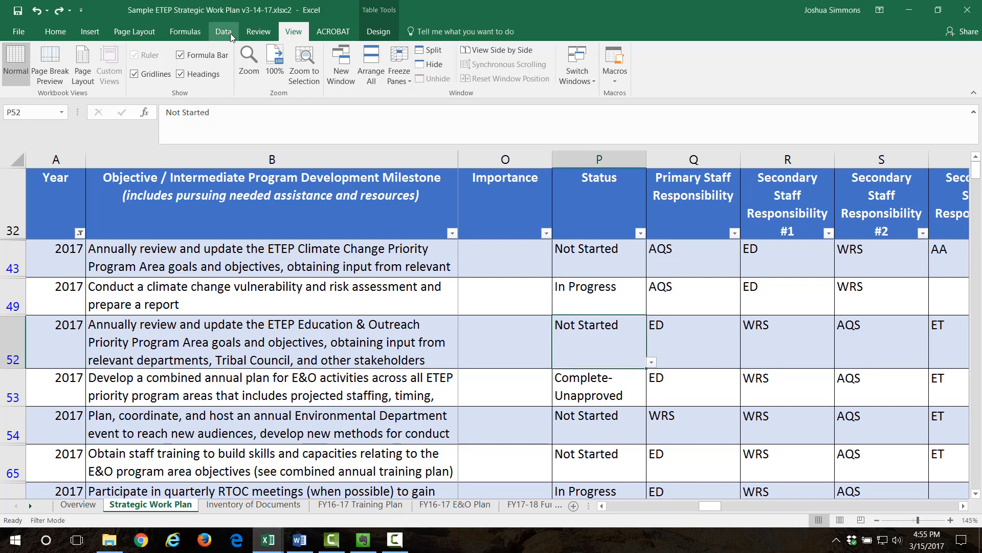
{"action": "left_click", "coordinate": [230, 32]}
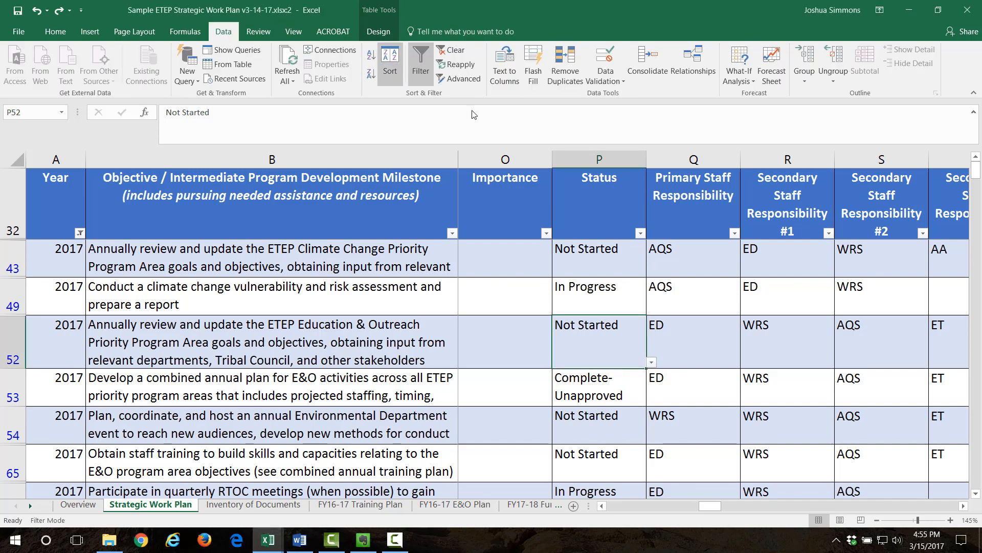
{"action": "left_click", "coordinate": [389, 71]}
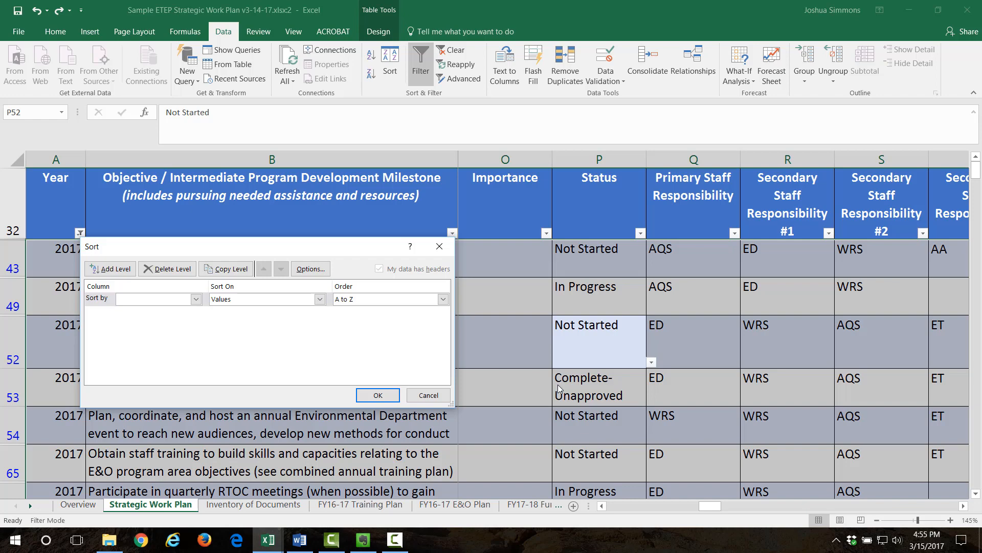
{"action": "left_click", "coordinate": [196, 298]}
{"action": "left_click", "coordinate": [189, 309]}
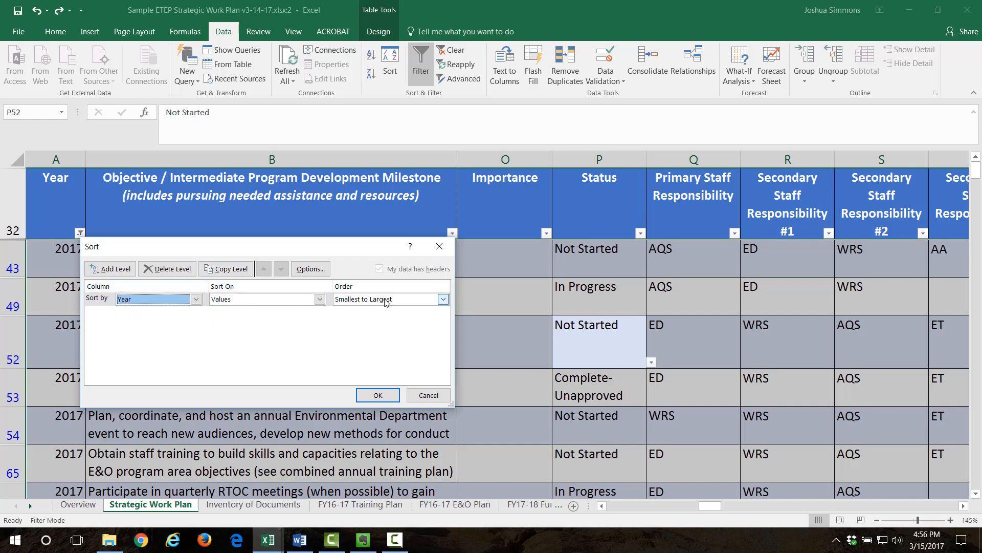
{"action": "left_click", "coordinate": [112, 269]}
{"action": "left_click", "coordinate": [196, 312]}
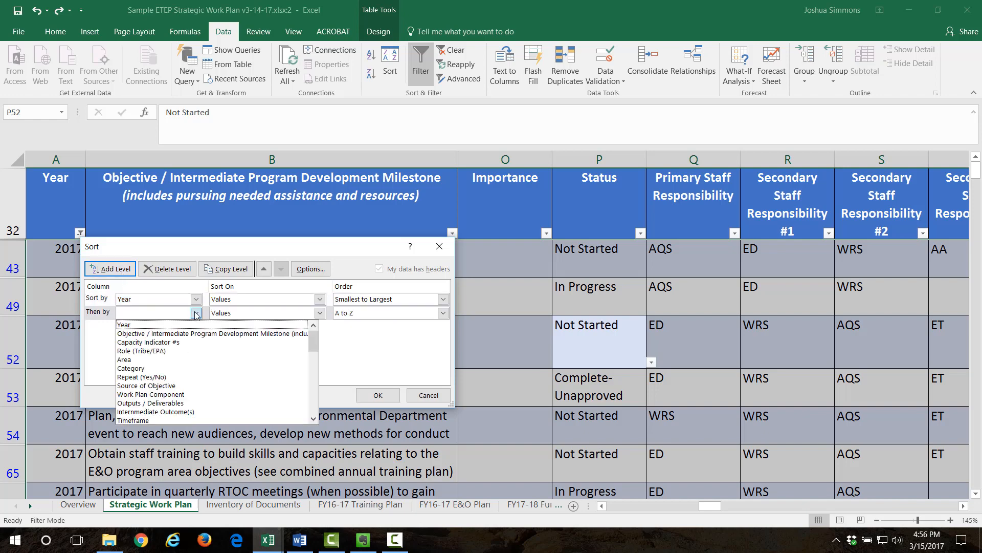
{"action": "left_click", "coordinate": [174, 359]}
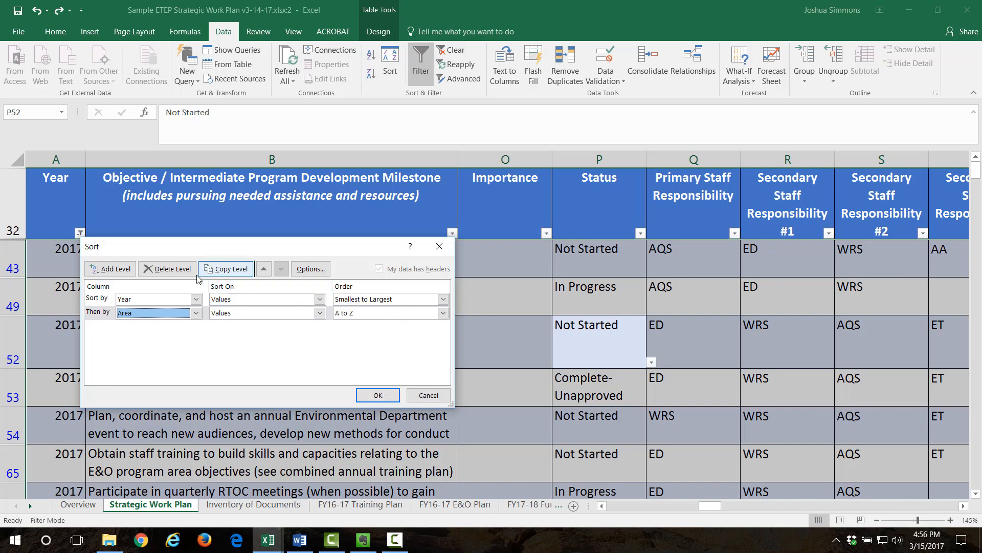
- Add Due Date, oldest to newest, as the third sort level and apply the sort
{"action": "left_click", "coordinate": [128, 270]}
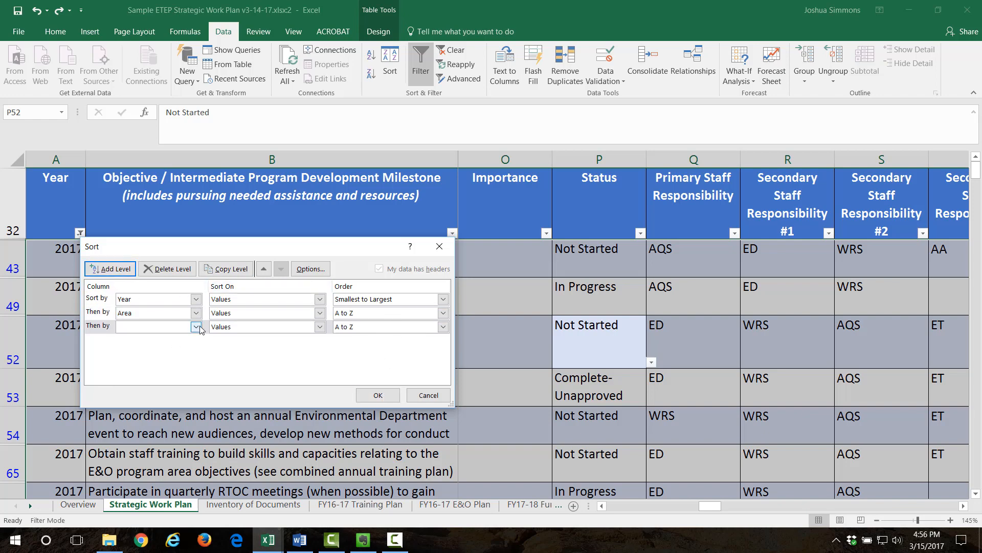
{"action": "left_click", "coordinate": [196, 327]}
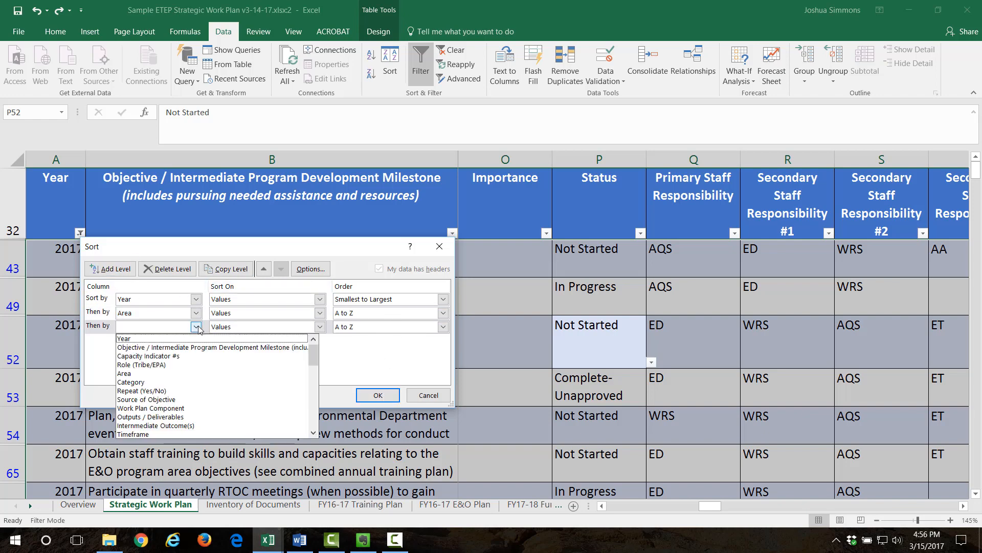
{"action": "scroll", "coordinate": [175, 415], "scroll_direction": "down", "scroll_amount": 3}
{"action": "left_click", "coordinate": [179, 408]}
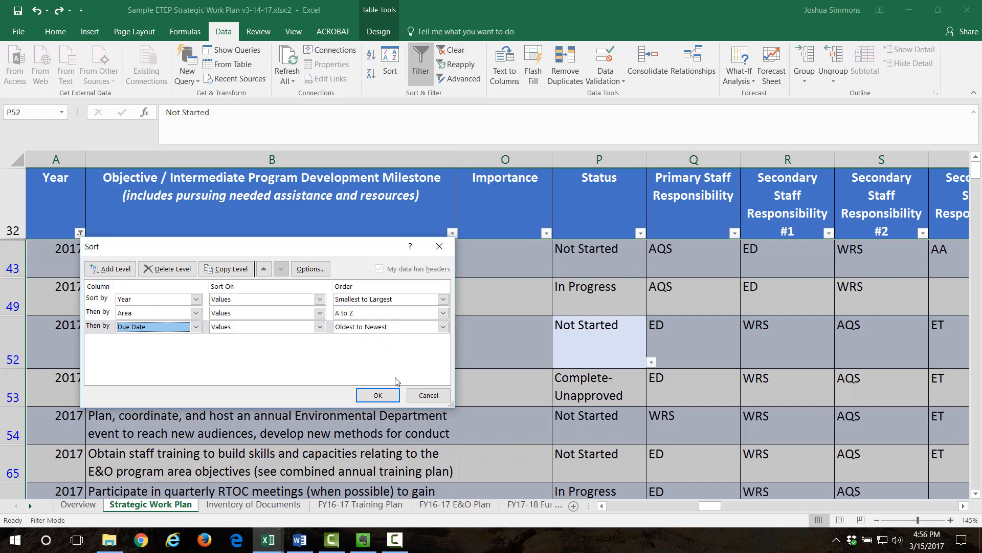
{"action": "left_click", "coordinate": [378, 395]}
- Examine the sorted objectives, checking the order of the rows by year and Area
{"action": "left_click", "coordinate": [356, 383]}
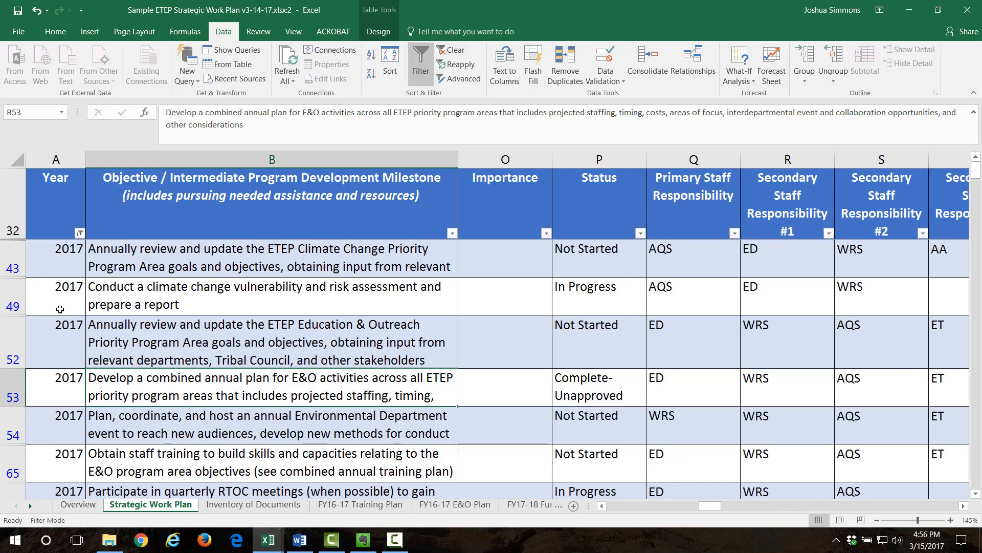
{"action": "scroll", "coordinate": [59, 309], "scroll_direction": "down", "scroll_amount": 8}
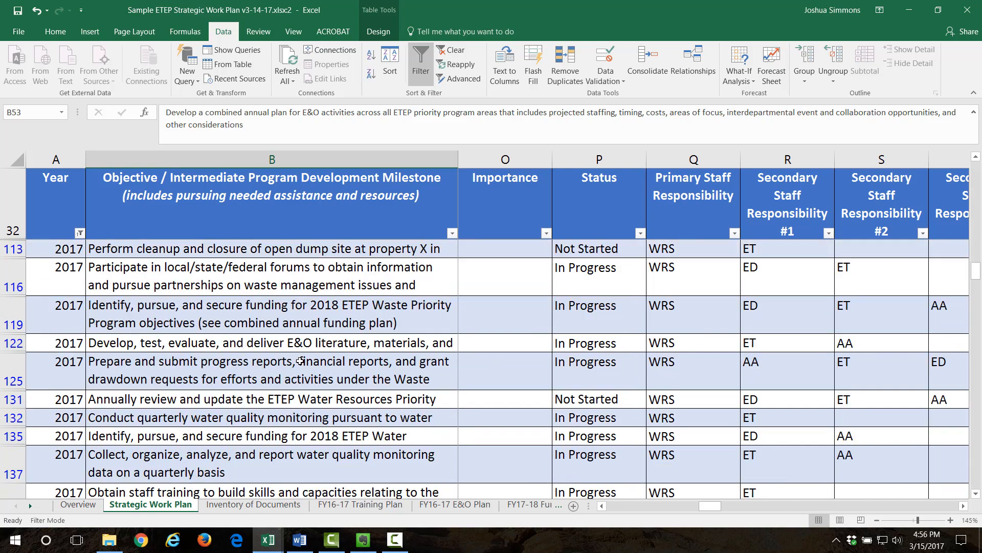
{"action": "scroll", "coordinate": [544, 338], "scroll_direction": "up", "scroll_amount": 8}
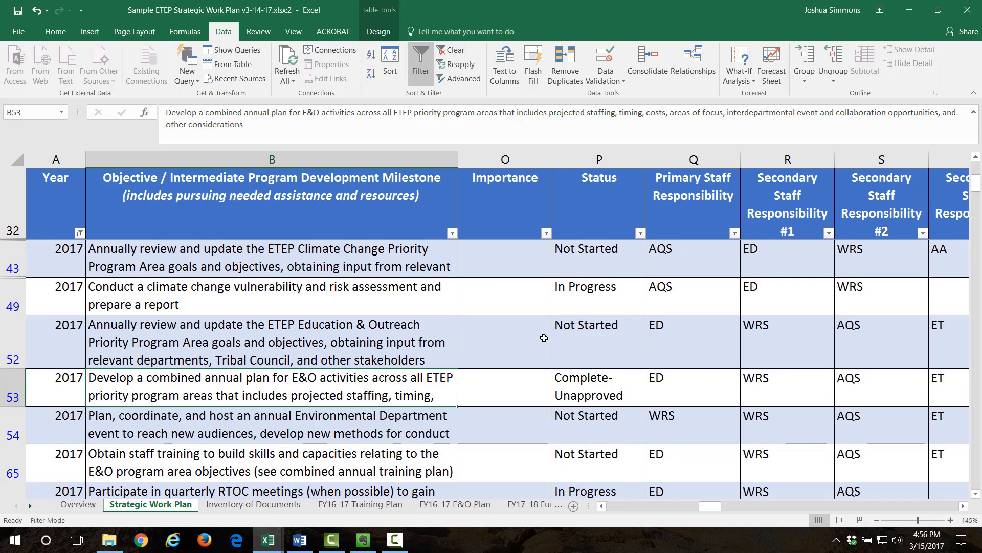
{"action": "left_click", "coordinate": [543, 338]}
{"action": "key", "text": "Left"}
{"action": "key", "text": "Left"}
{"action": "key", "text": "Left"}
{"action": "key", "text": "Left"}
{"action": "key", "text": "Left"}
{"action": "key", "text": "Left"}
{"action": "key", "text": "Left"}
{"action": "key", "text": "Left"}
{"action": "key", "text": "Left"}
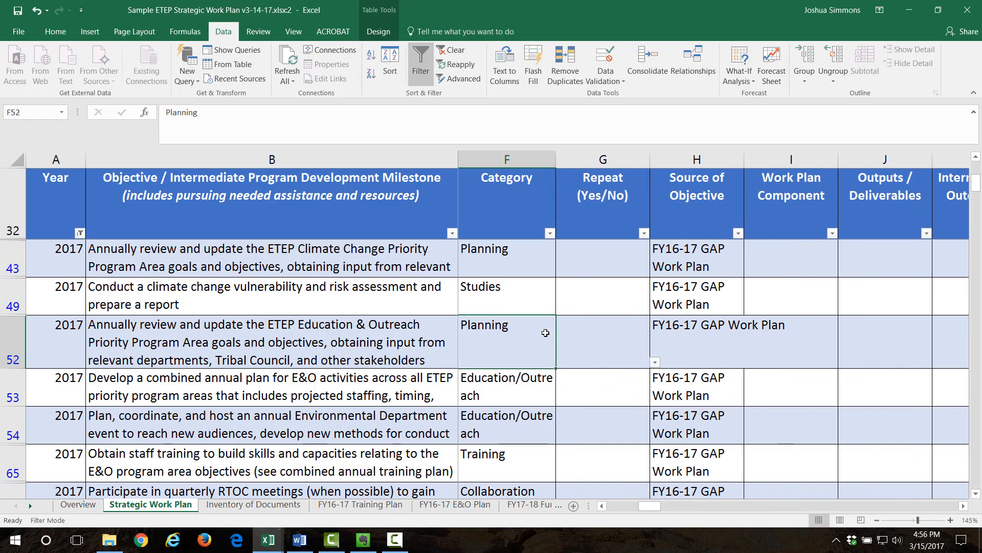
{"action": "key", "text": "Left"}
{"action": "key", "text": "Left"}
{"action": "key", "text": "Left"}
{"action": "key", "text": "Left"}
{"action": "key", "text": "Left"}
{"action": "key", "text": "Right"}
{"action": "key", "text": "Right"}
{"action": "key", "text": "Right"}
{"action": "key", "text": "Right"}
{"action": "key", "text": "Up"}
{"action": "key", "text": "Up"}
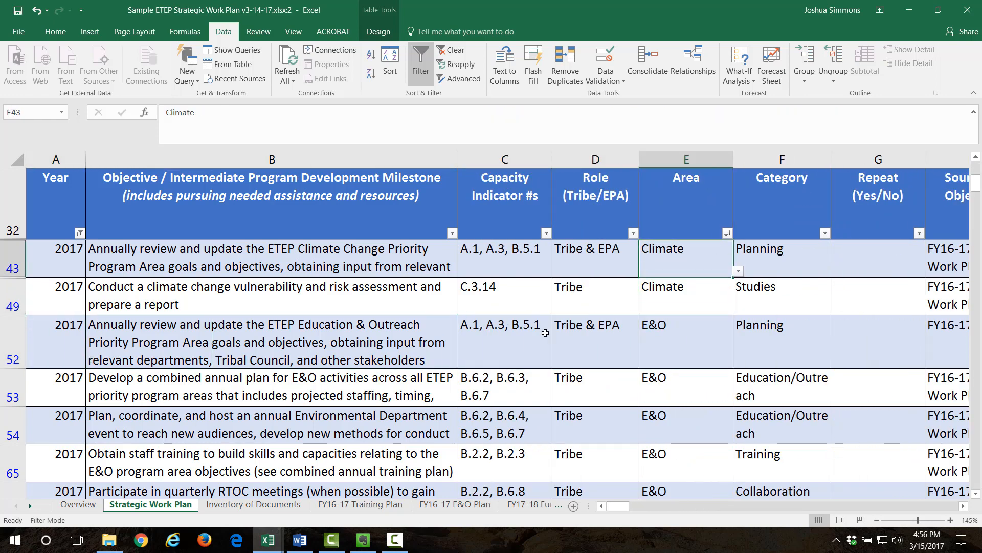
{"action": "key", "text": "Down"}
{"action": "key", "text": "Right"}
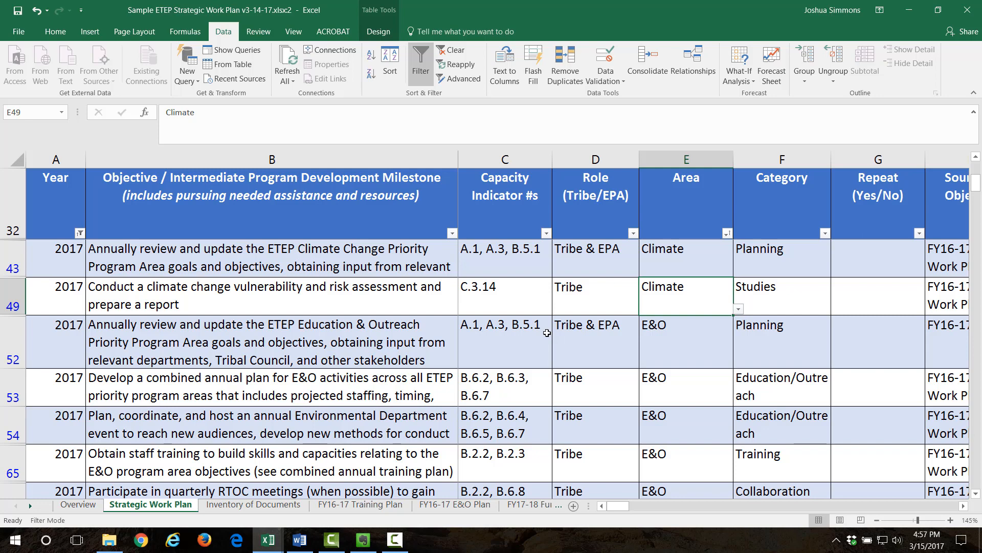
{"action": "key", "text": "F10"}
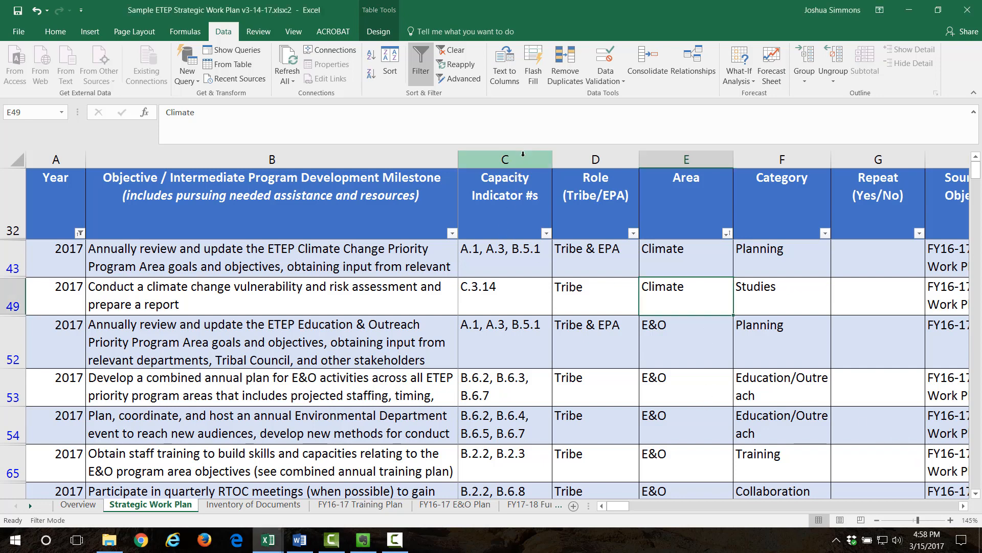
{"action": "left_click", "coordinate": [522, 159]}
{"action": "left_click", "coordinate": [593, 159], "text": "shift"}
{"action": "right_click", "coordinate": [594, 159]}
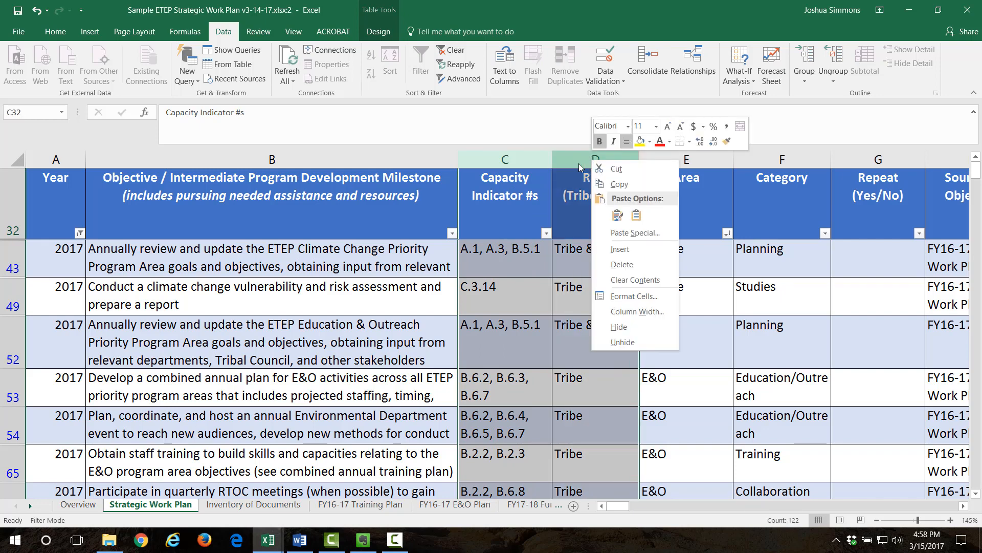
{"action": "key", "text": "Escape"}
- Hide the Capacity Indicator #s and Role (Tribe/EPA) columns, C and D
{"action": "left_click", "coordinate": [522, 158]}
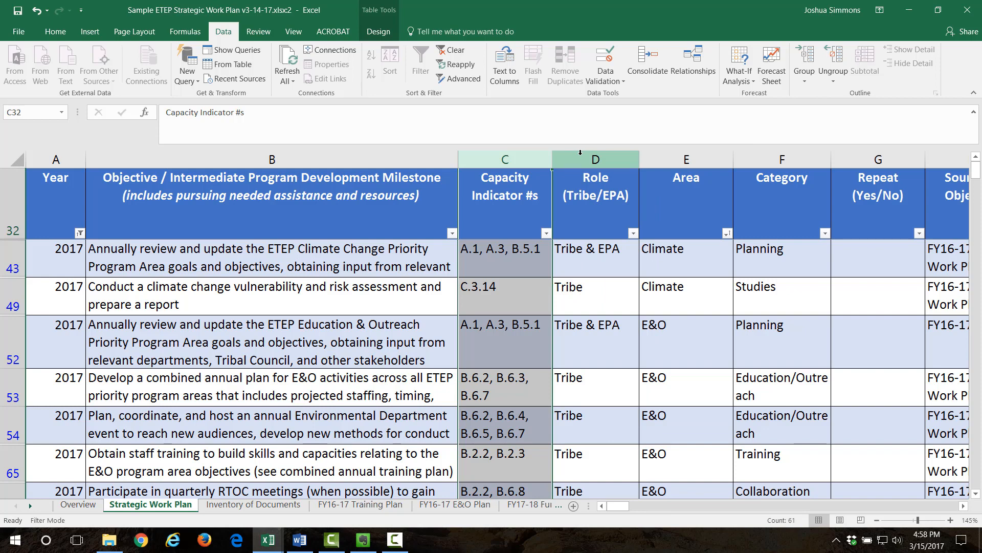
{"action": "left_click", "coordinate": [580, 153], "text": "shift"}
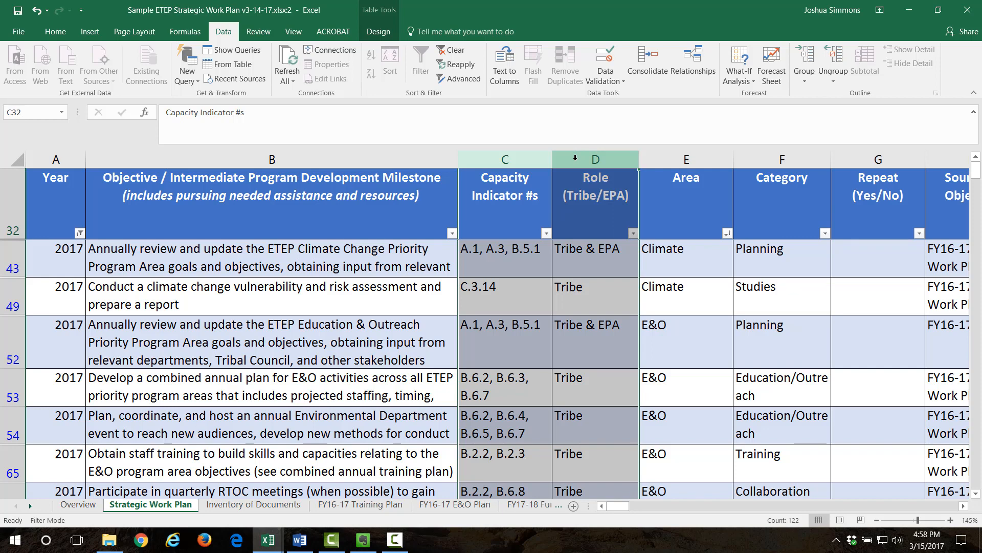
{"action": "right_click", "coordinate": [575, 158]}
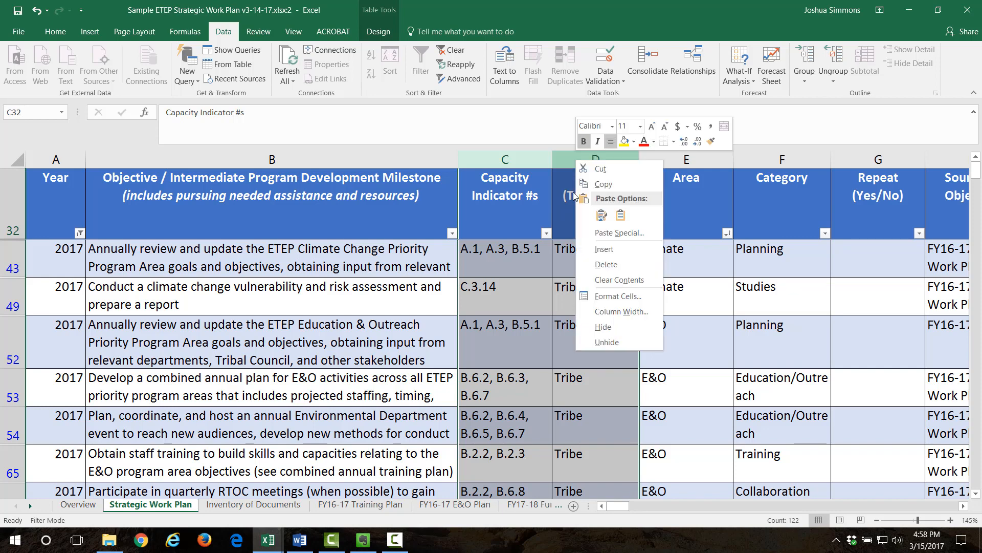
{"action": "left_click", "coordinate": [603, 327]}
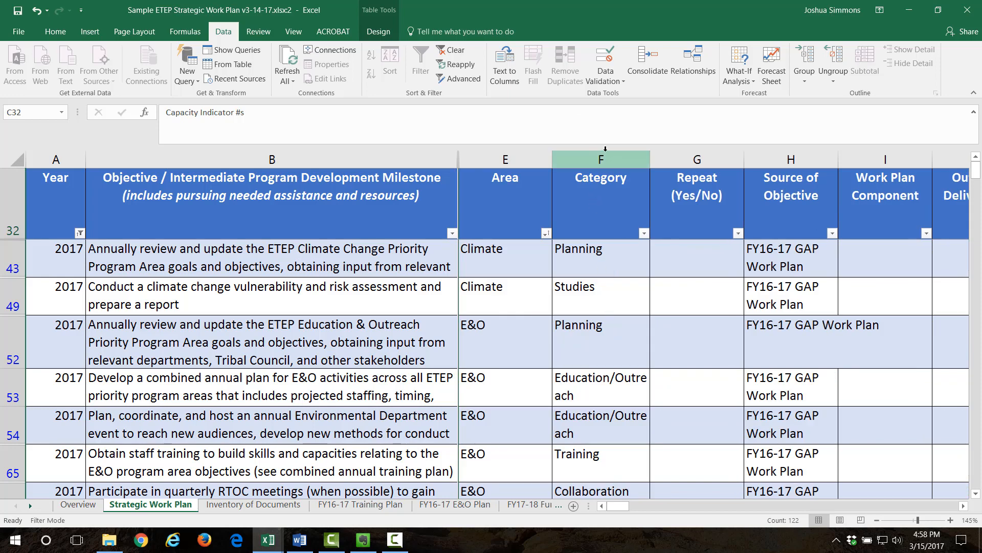
- Hide the columns from Category through Timeframe, F to L
{"action": "left_click", "coordinate": [601, 159]}
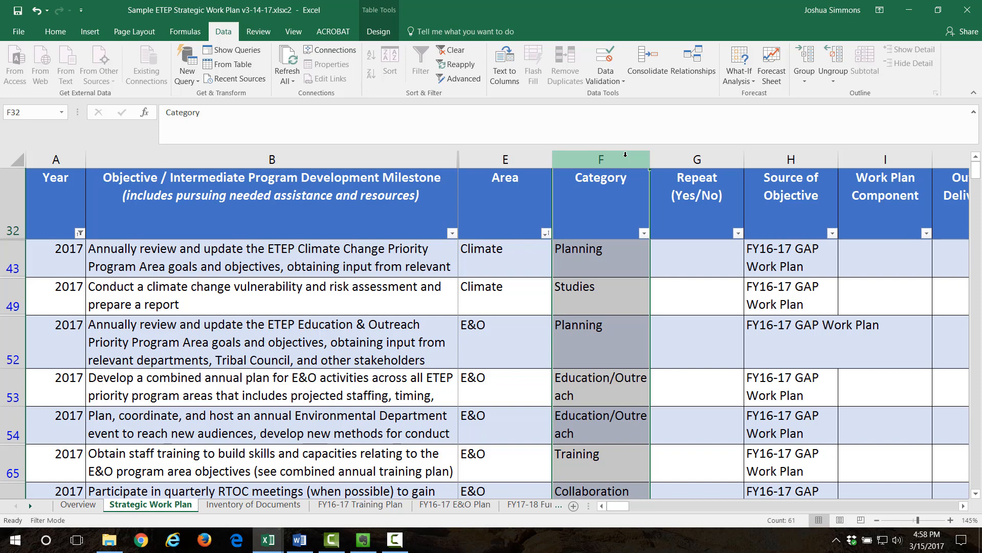
{"action": "key", "text": "shift+Right"}
{"action": "key", "text": "shift+Right"}
{"action": "key", "text": "shift+Right"}
{"action": "key", "text": "shift+Right"}
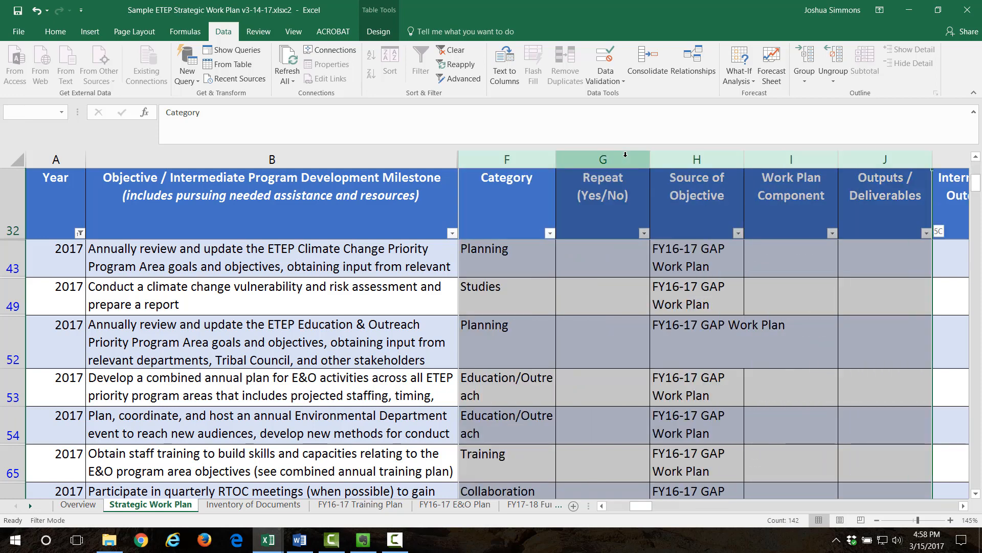
{"action": "key", "text": "shift+Right"}
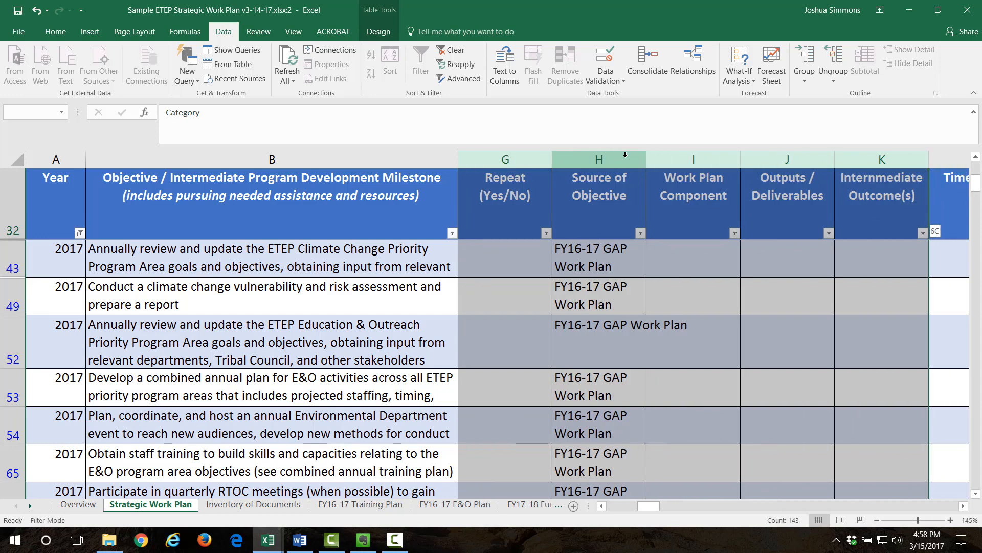
{"action": "key", "text": "shift+Right"}
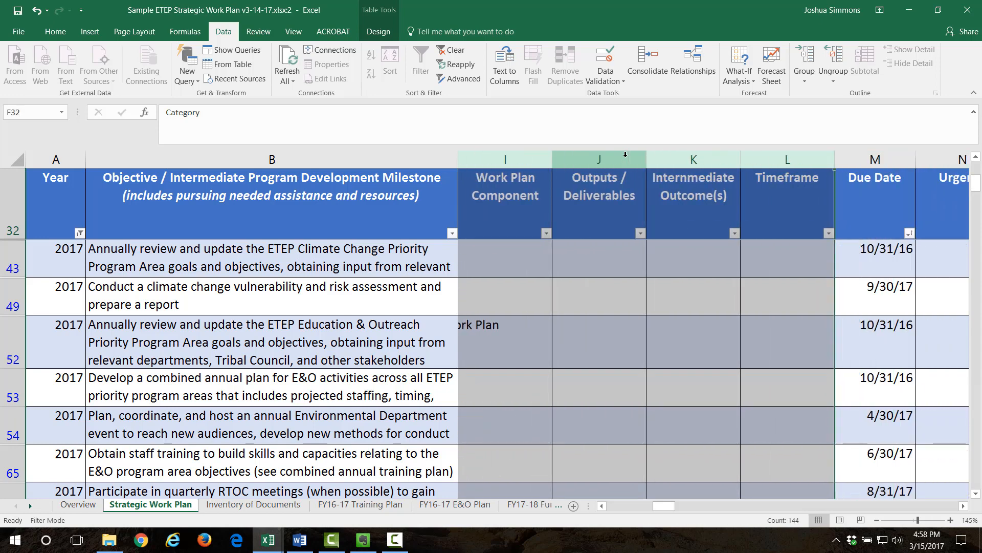
{"action": "right_click", "coordinate": [765, 159]}
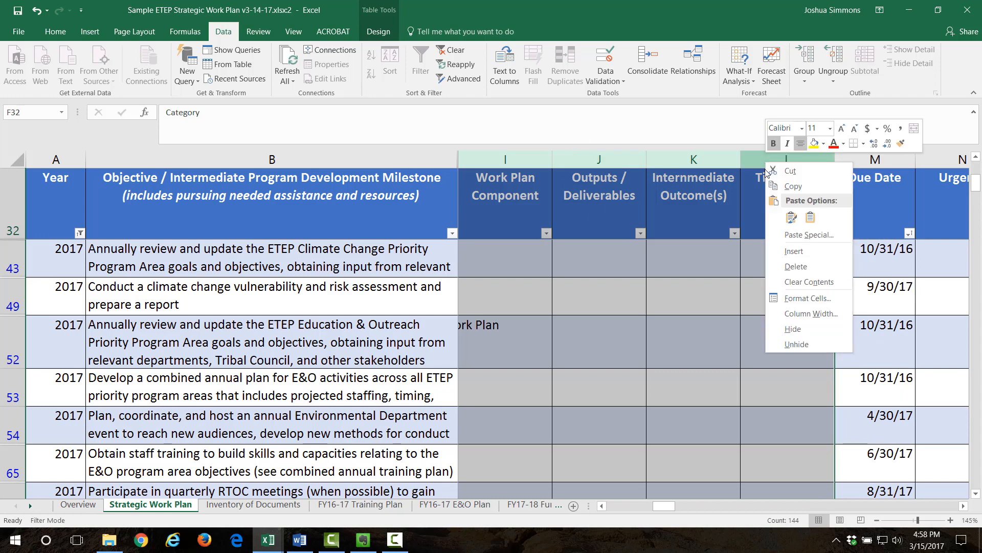
{"action": "left_click", "coordinate": [793, 329]}
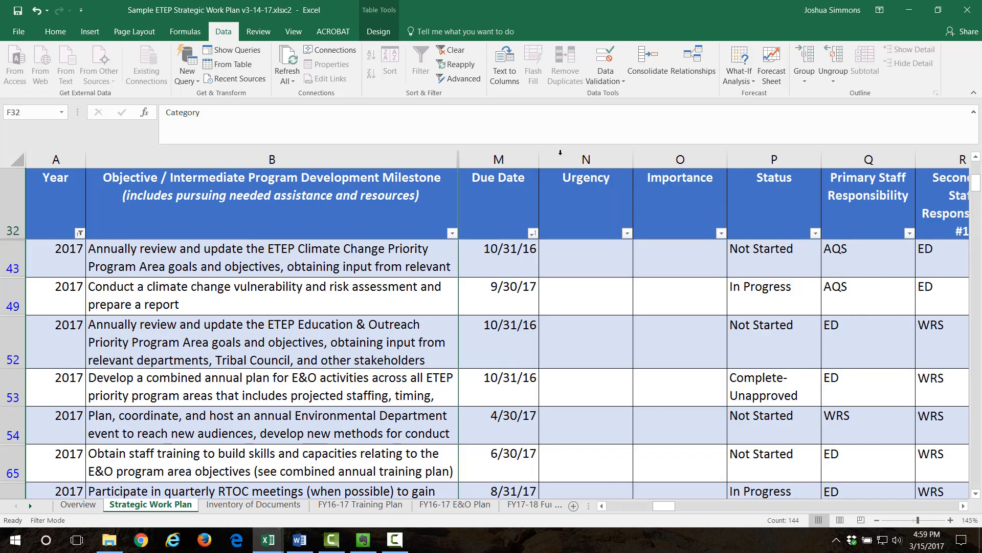
- Hide the Urgency and Importance columns, N and O
{"action": "left_click", "coordinate": [584, 159]}
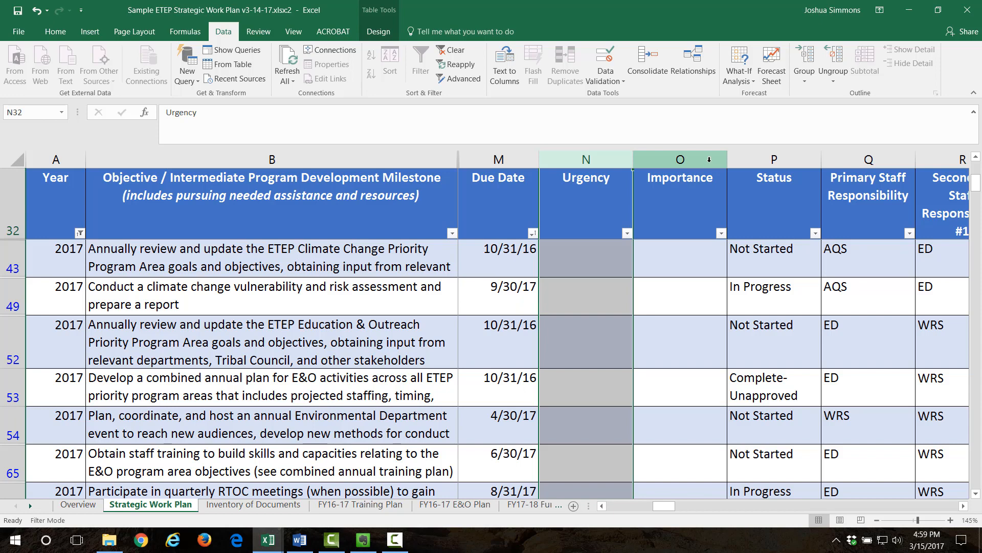
{"action": "left_click", "coordinate": [707, 158], "text": "shift"}
{"action": "right_click", "coordinate": [708, 158]}
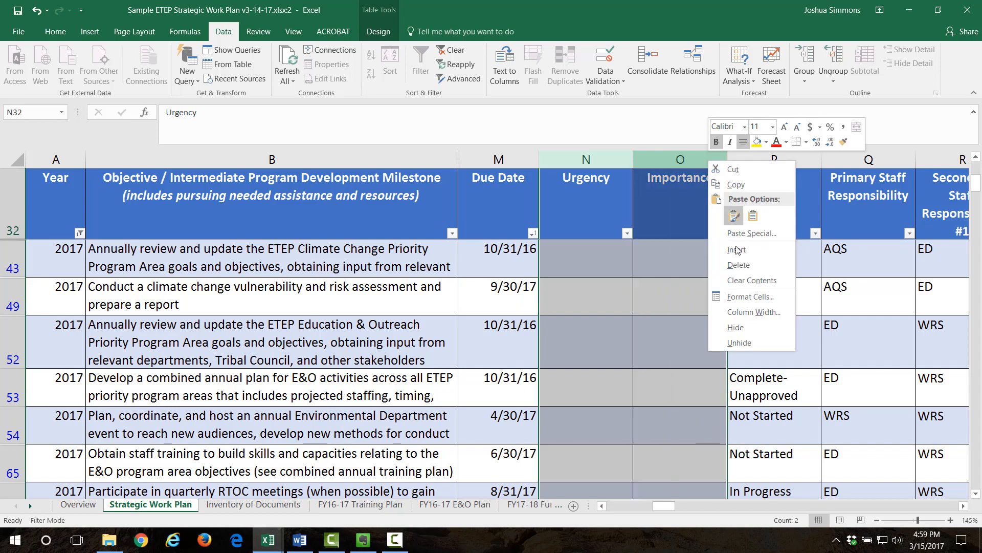
{"action": "left_click", "coordinate": [744, 332]}
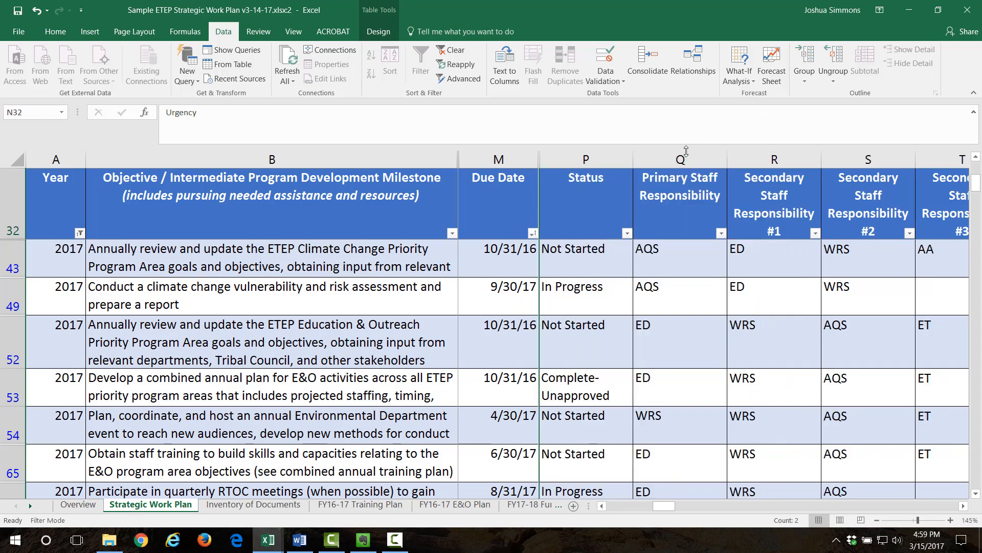
- Hide the columns from Primary Staff Responsibility through External Responsibility #3, Q to Y
{"action": "left_click", "coordinate": [690, 150]}
{"action": "left_click_drag", "start_coordinate": [689, 148], "coordinate": [689, 148]}
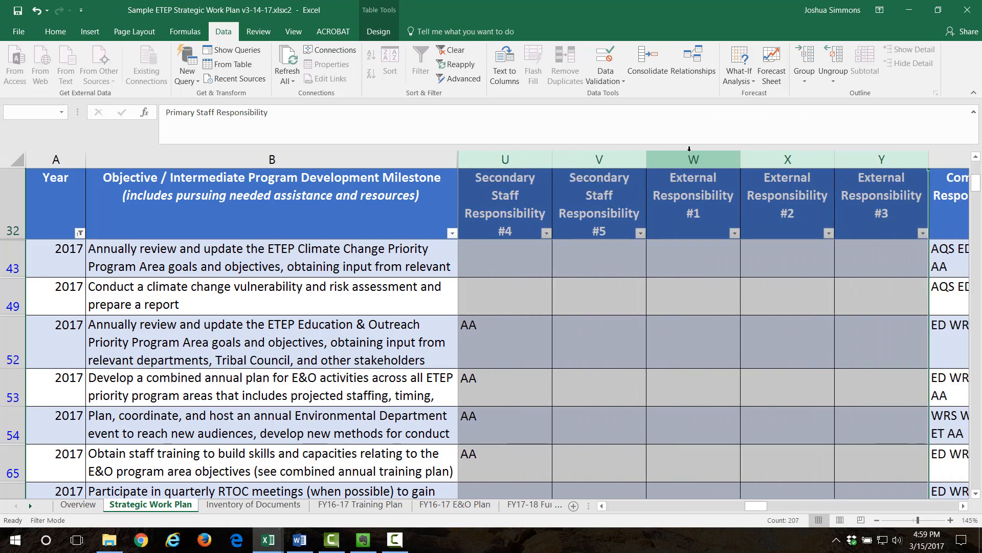
{"action": "right_click", "coordinate": [897, 160]}
{"action": "left_click", "coordinate": [849, 331]}
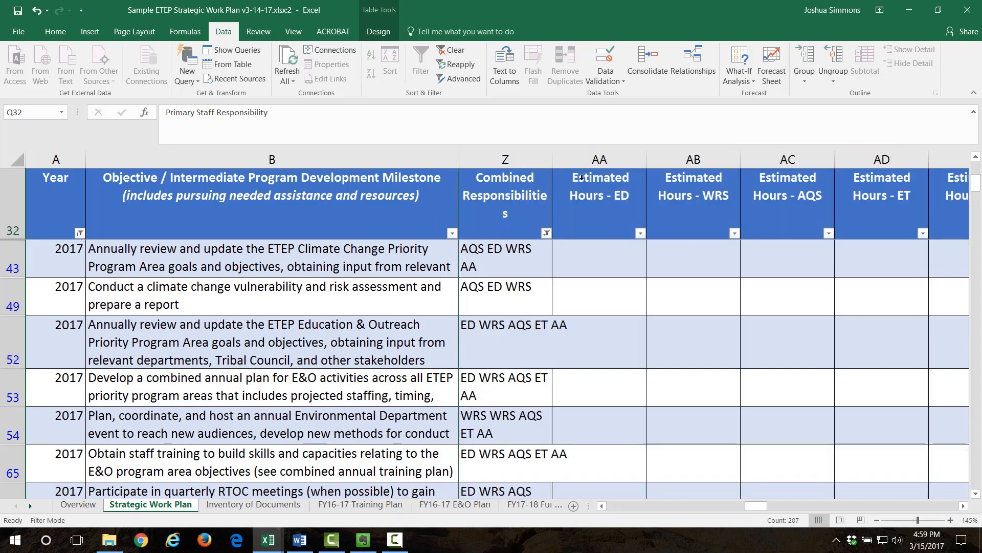
- Hide the columns from Estimated Hours - ED through Estimated Cost, AA to AP
{"action": "left_click", "coordinate": [613, 159]}
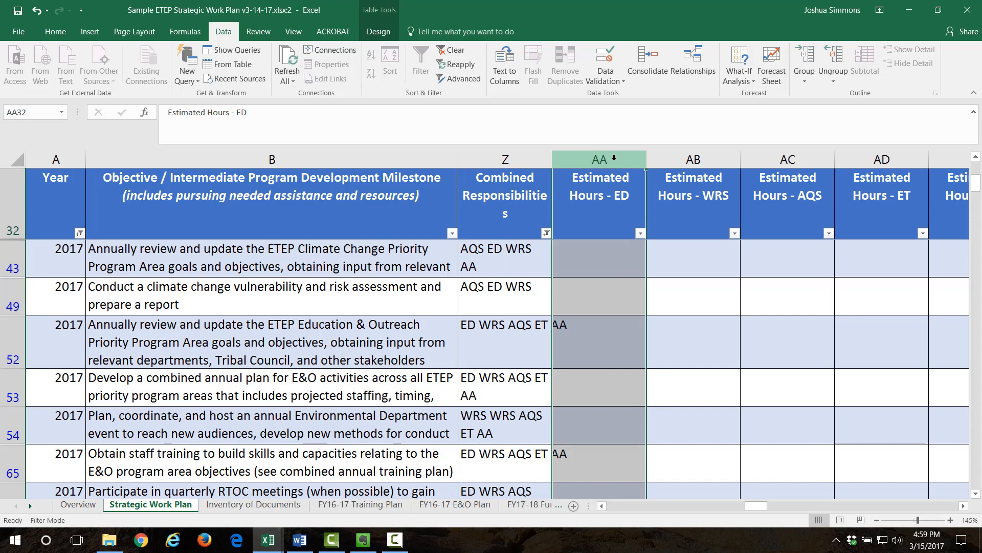
{"action": "key", "text": "shift+Right"}
{"action": "key", "text": "shift+Right"}
{"action": "key", "text": "shift+Right"}
{"action": "key", "text": "shift+Right"}
{"action": "key", "text": "shift+Right"}
{"action": "key", "text": "shift+Right"}
{"action": "key", "text": "shift+Right"}
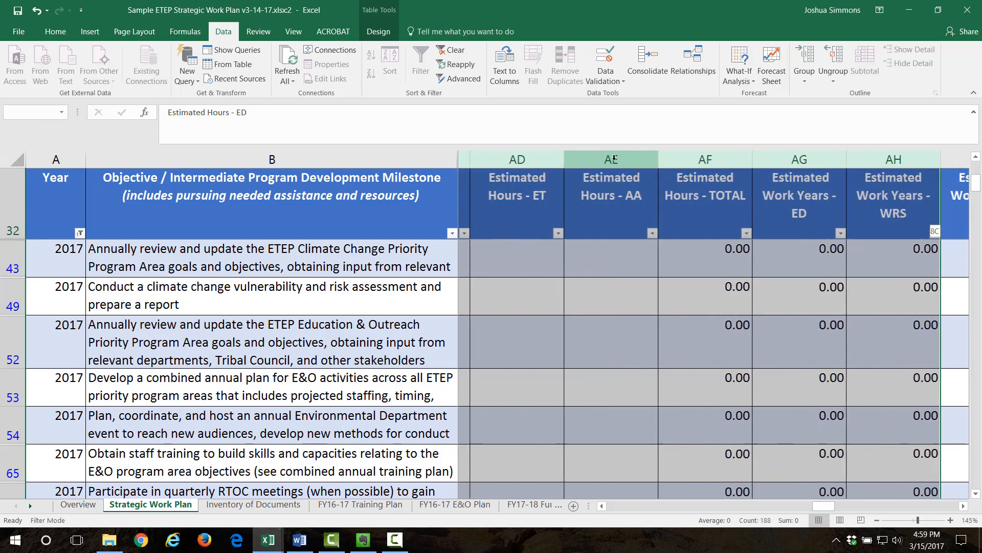
{"action": "key", "text": "shift+Right"}
{"action": "key", "text": "shift+Right"}
{"action": "key", "text": "shift+Right"}
{"action": "key", "text": "shift+Right"}
{"action": "key", "text": "shift+Right"}
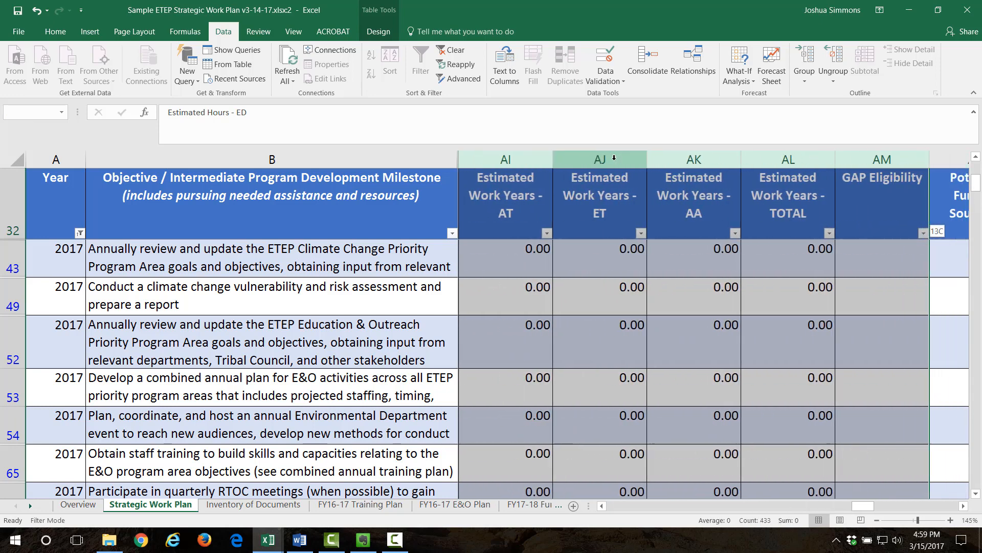
{"action": "key", "text": "shift+Right"}
{"action": "key", "text": "shift+Right"}
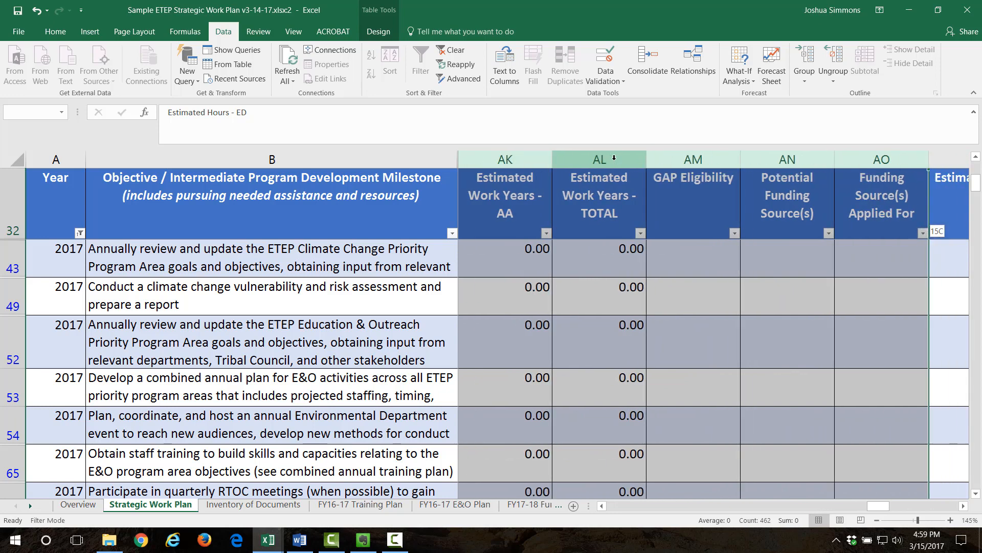
{"action": "key", "text": "shift+Right"}
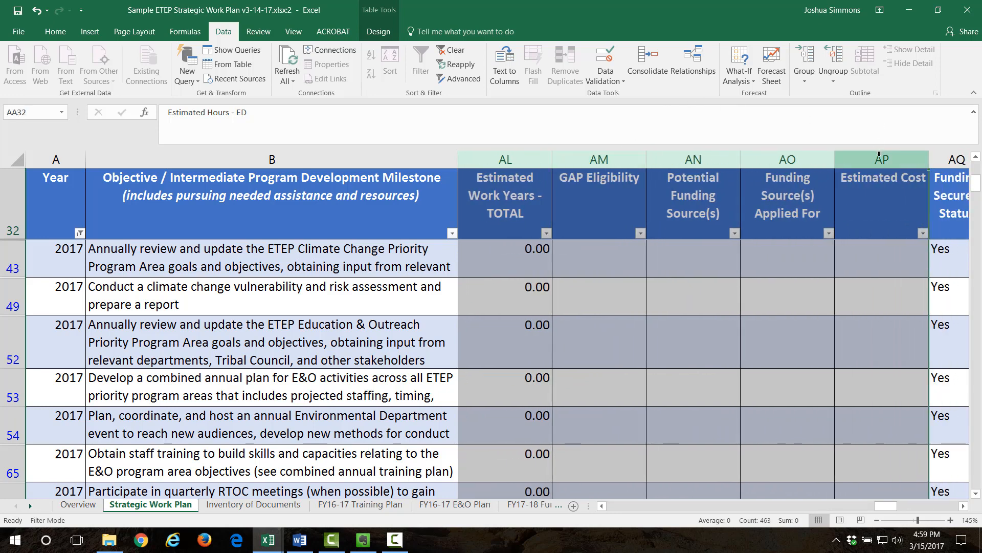
{"action": "right_click", "coordinate": [880, 156]}
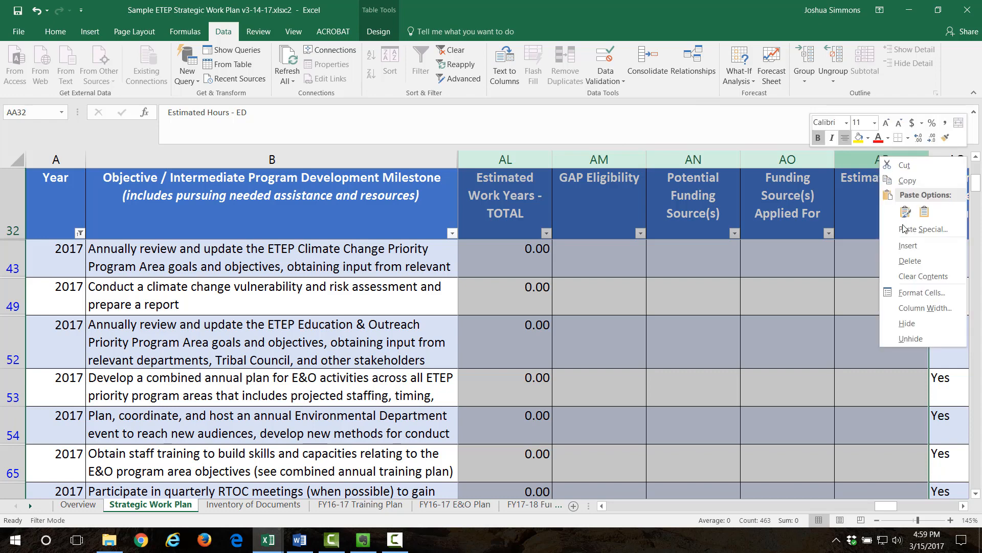
{"action": "left_click", "coordinate": [915, 324]}
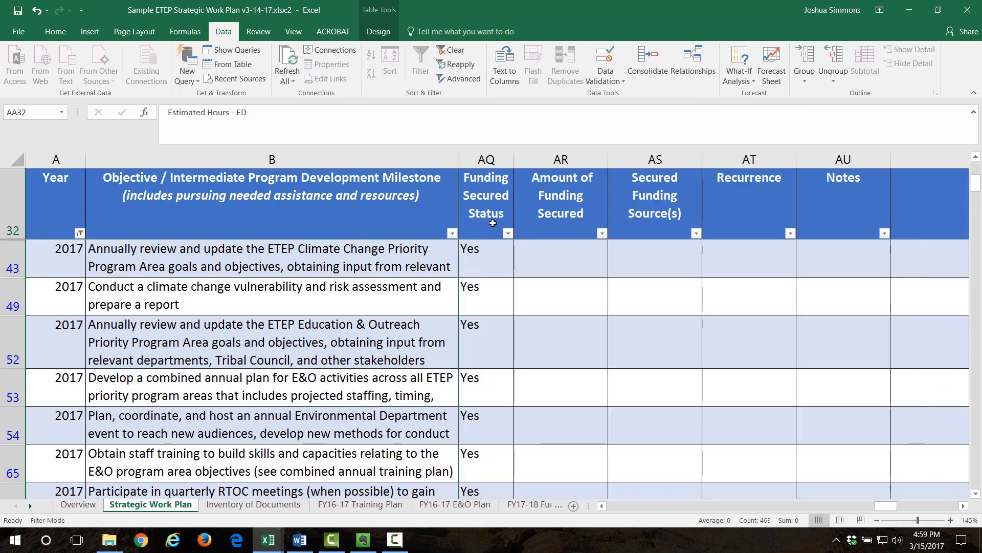
- Hide the Amount of Funding Secured, Secured Funding Source(s) and Recurrence columns, AR to AT
{"action": "left_click", "coordinate": [562, 163]}
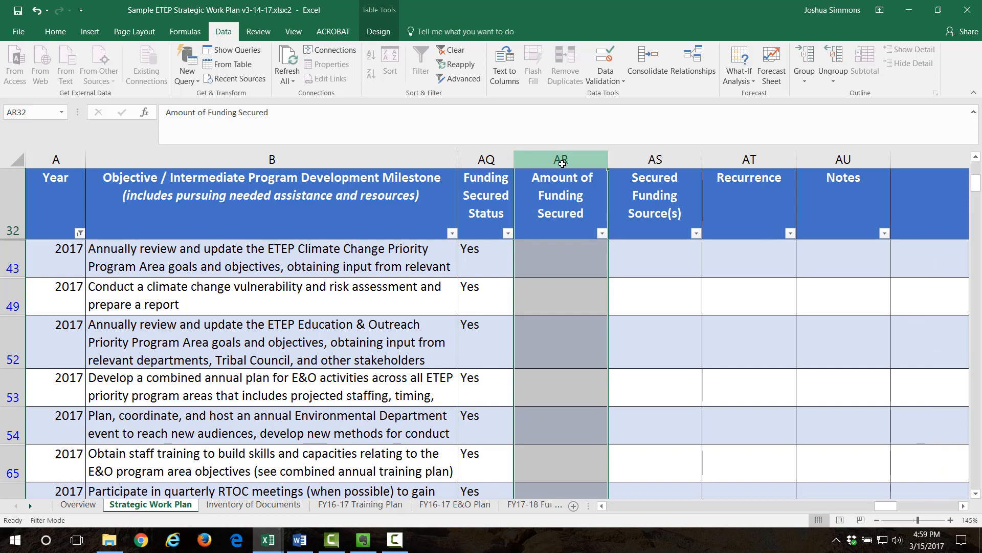
{"action": "left_click_drag", "start_coordinate": [563, 163], "coordinate": [763, 169]}
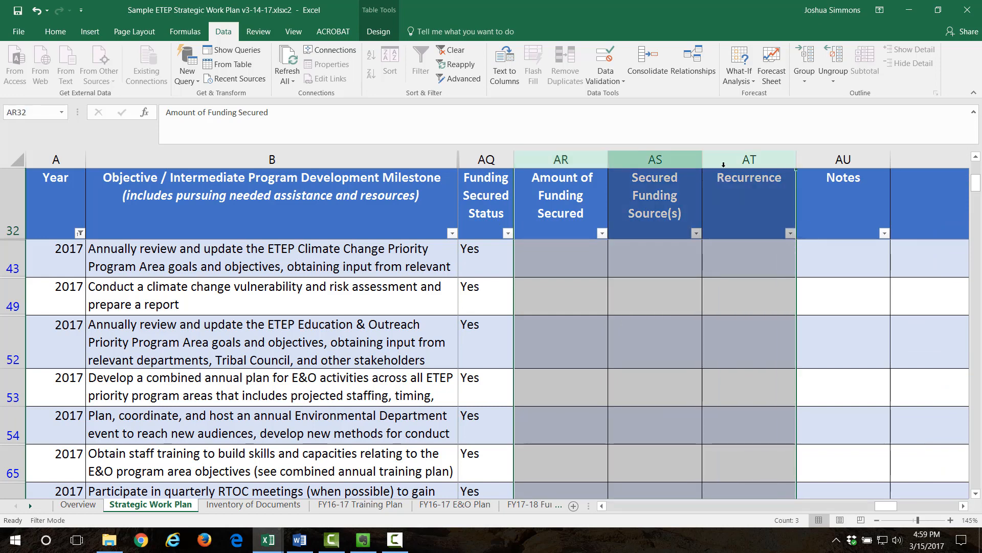
{"action": "right_click", "coordinate": [767, 164]}
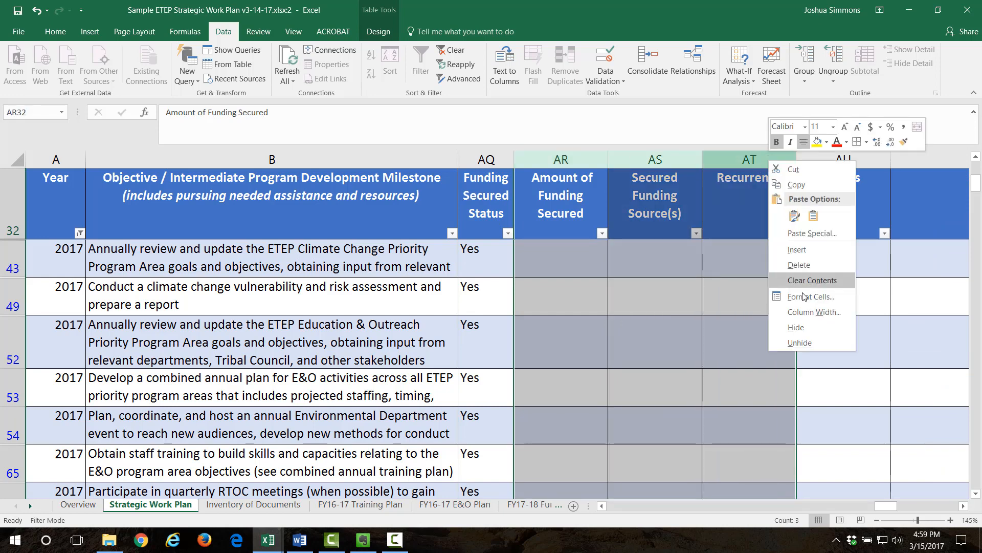
{"action": "left_click", "coordinate": [796, 328]}
- Hide the Links / References column, AV
{"action": "left_click", "coordinate": [775, 163]}
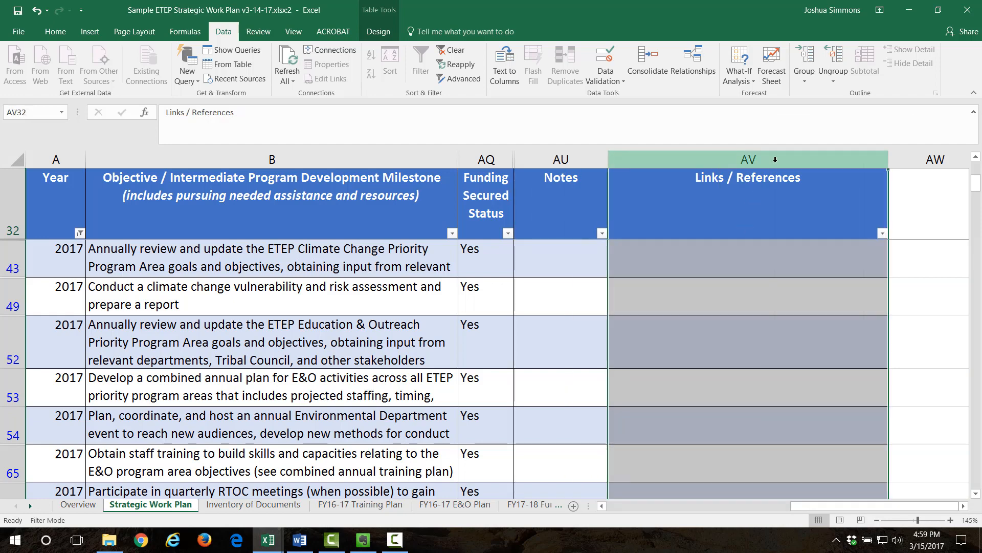
{"action": "right_click", "coordinate": [775, 162]}
{"action": "left_click", "coordinate": [804, 329]}
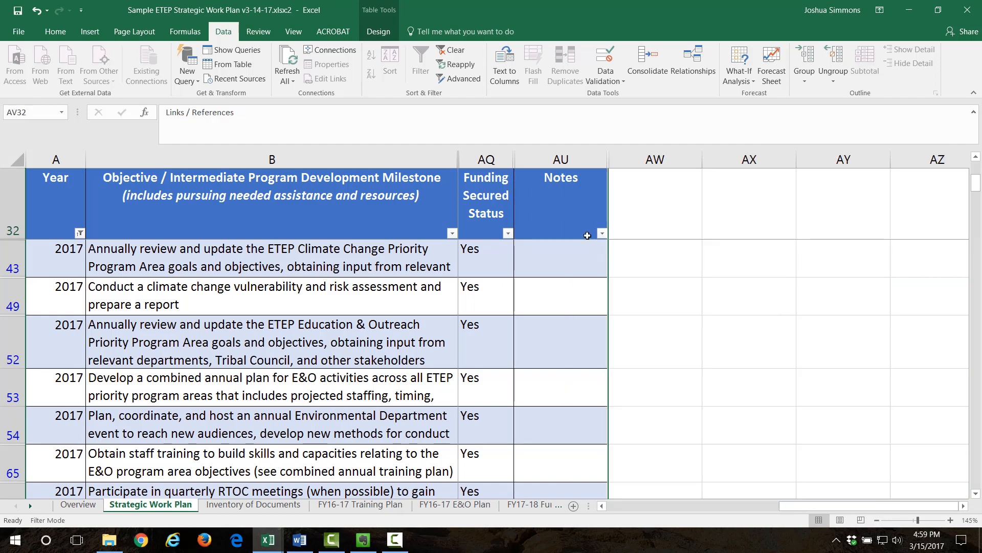
{"action": "key", "text": "Left"}
{"action": "key", "text": "Left"}
{"action": "key", "text": "Left"}
{"action": "key", "text": "Left"}
{"action": "key", "text": "Left"}
{"action": "key", "text": "Left"}
{"action": "key", "text": "Left"}
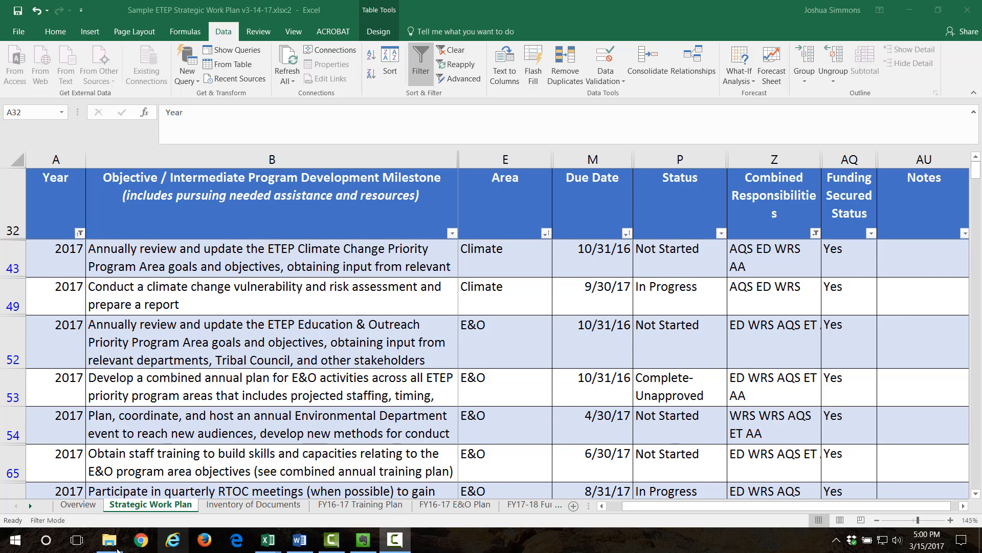
- Switch to Word and create a new blank document
{"action": "left_click", "coordinate": [10, 546]}
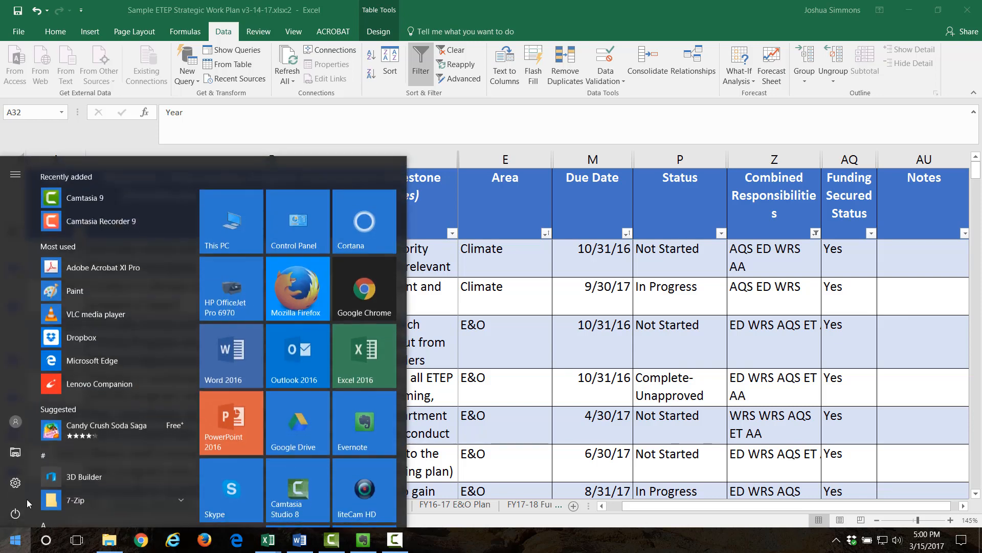
{"action": "left_click", "coordinate": [238, 354]}
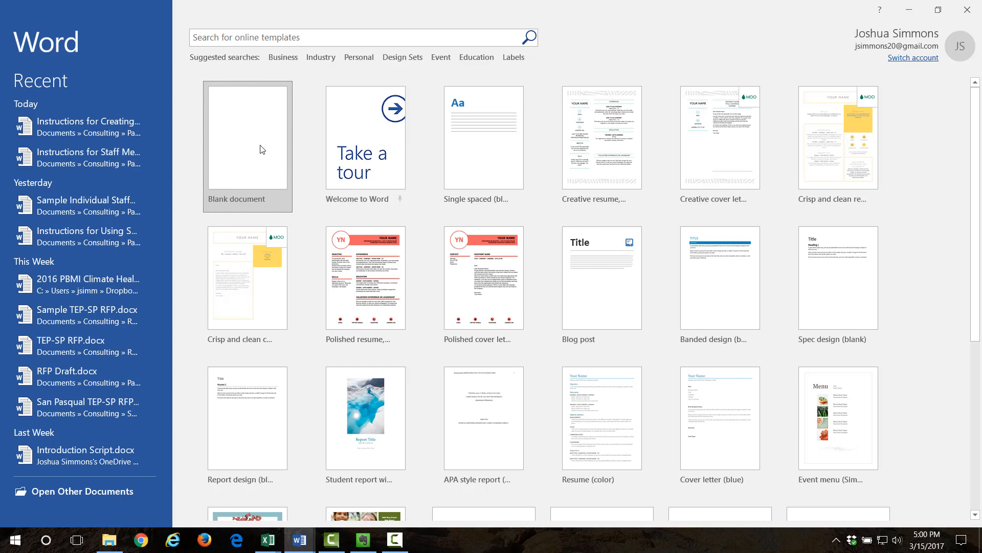
{"action": "left_click", "coordinate": [241, 149]}
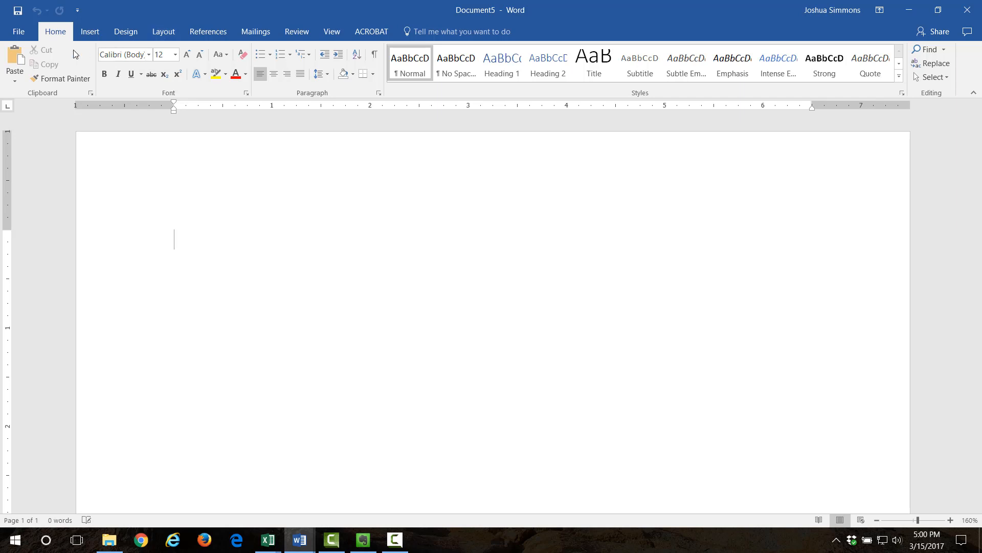
- Set the blank document's page orientation to Landscape
{"action": "left_click", "coordinate": [164, 32]}
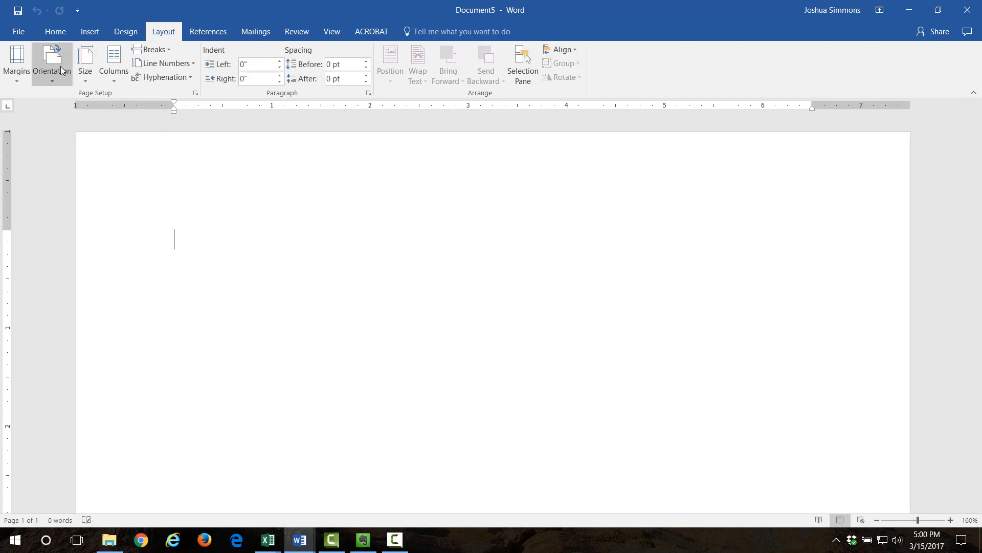
{"action": "left_click", "coordinate": [61, 70]}
{"action": "left_click", "coordinate": [50, 128]}
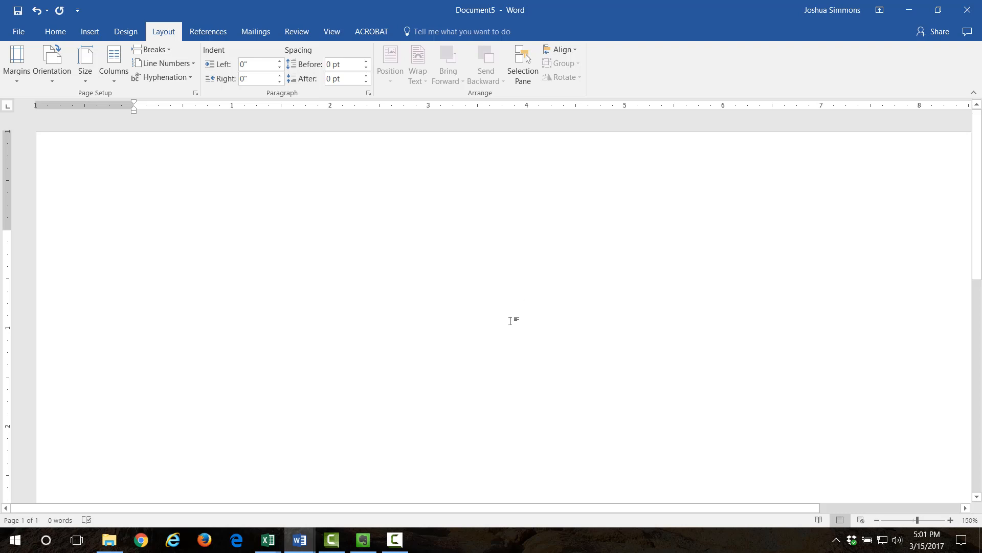
{"action": "scroll", "coordinate": [512, 321], "scroll_direction": "down", "scroll_amount": 2}
{"action": "scroll", "coordinate": [512, 321], "scroll_direction": "down", "scroll_amount": 2}
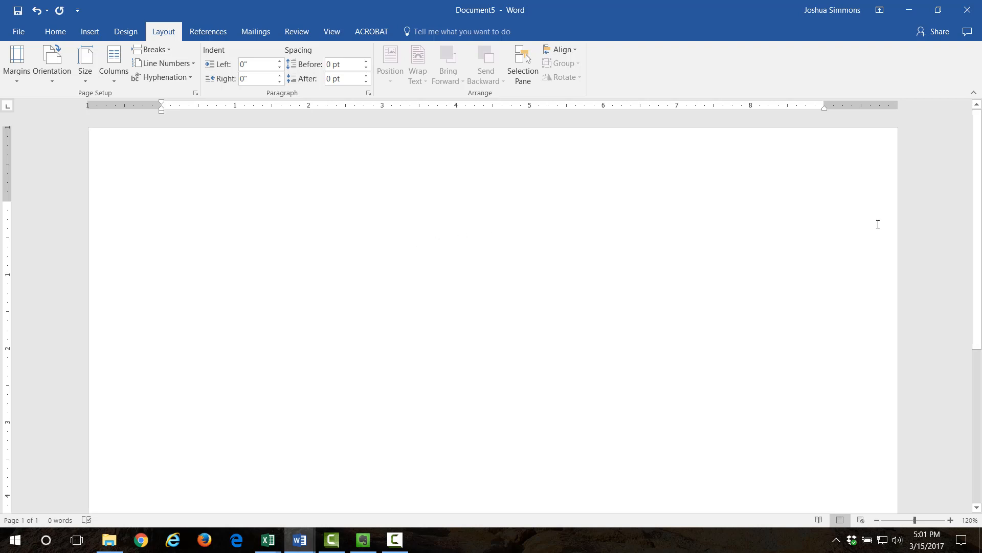
- Switch the blank document to Draft view
{"action": "left_click", "coordinate": [332, 32]}
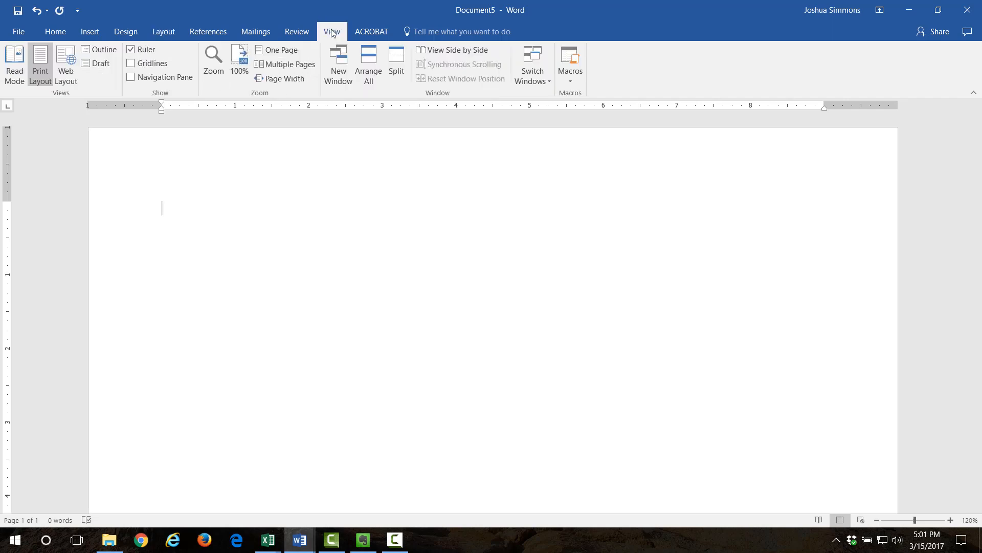
{"action": "left_click", "coordinate": [98, 64]}
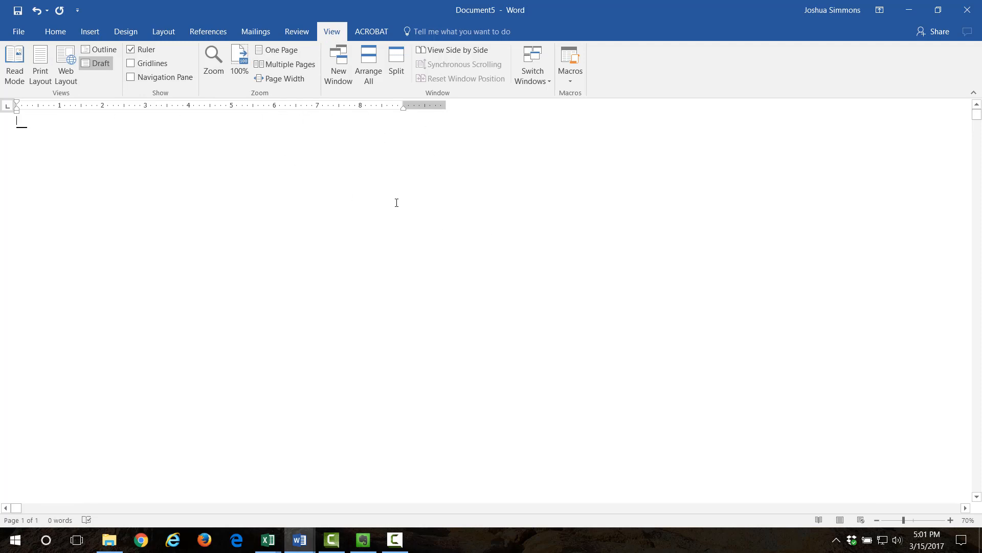
{"action": "scroll", "coordinate": [396, 199], "scroll_direction": "down", "scroll_amount": 1}
{"action": "scroll", "coordinate": [397, 196], "scroll_direction": "up", "scroll_amount": 4}
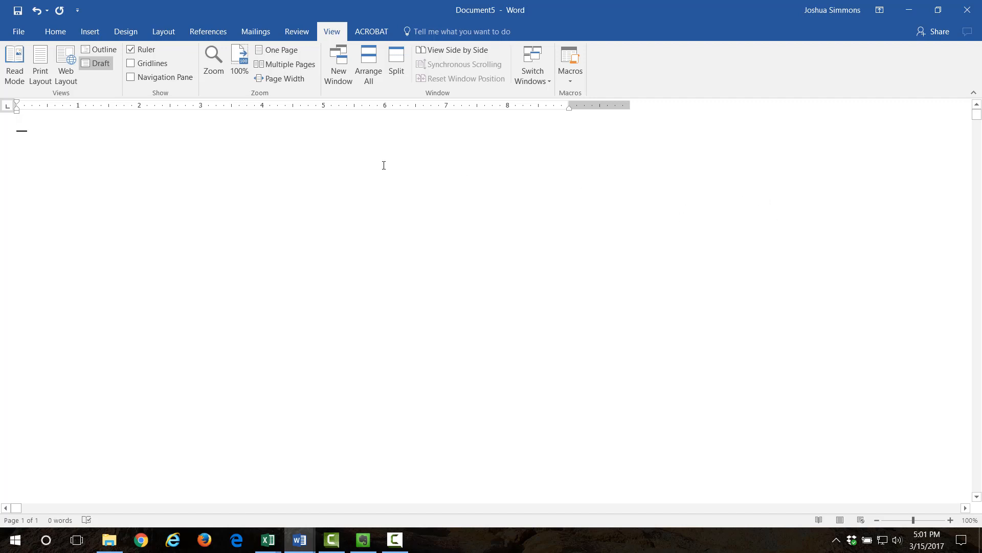
- Copy the filtered objectives table in Excel, from the Year header through Notes in row 279, and return to the blank Word document
{"action": "key", "text": "F10"}
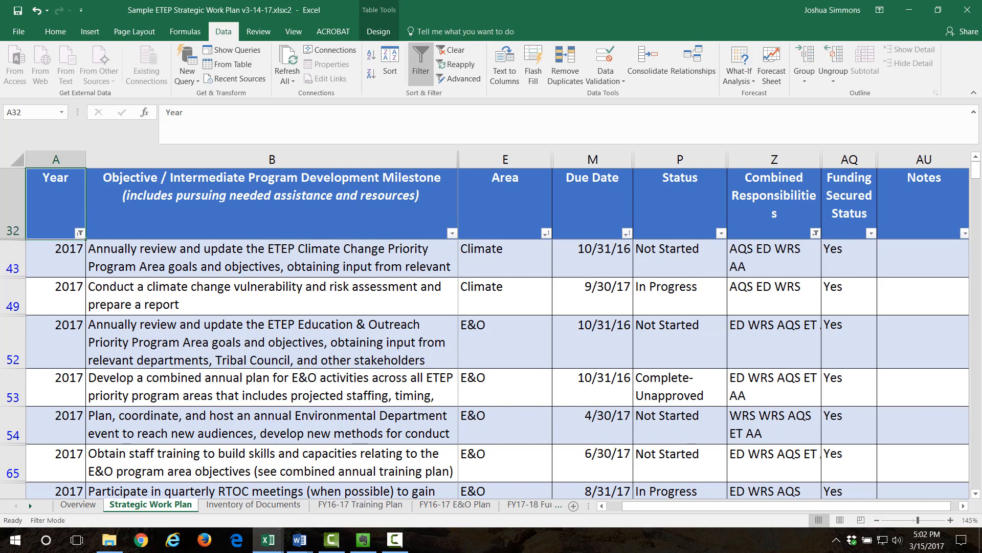
{"action": "key", "text": "alt+Tab"}
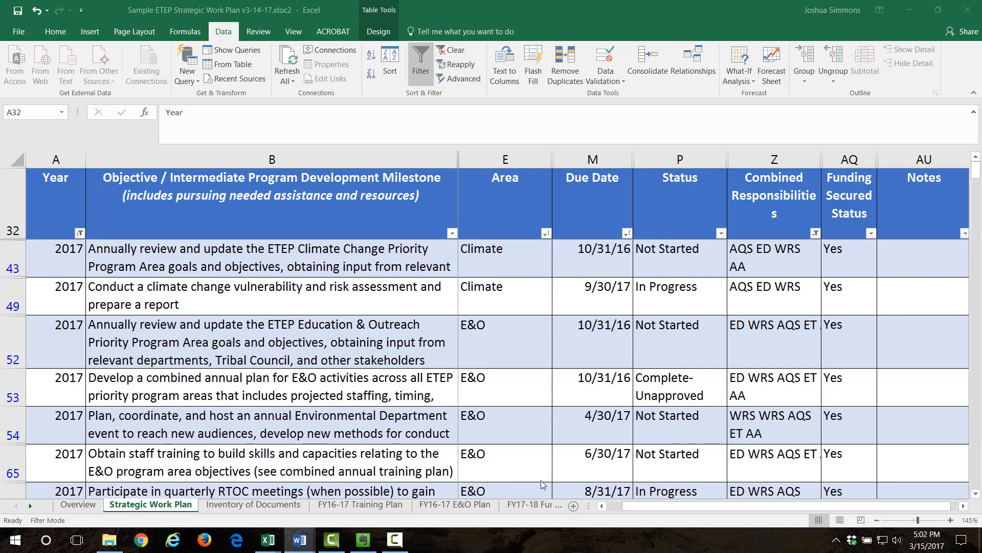
{"action": "left_click", "coordinate": [69, 195]}
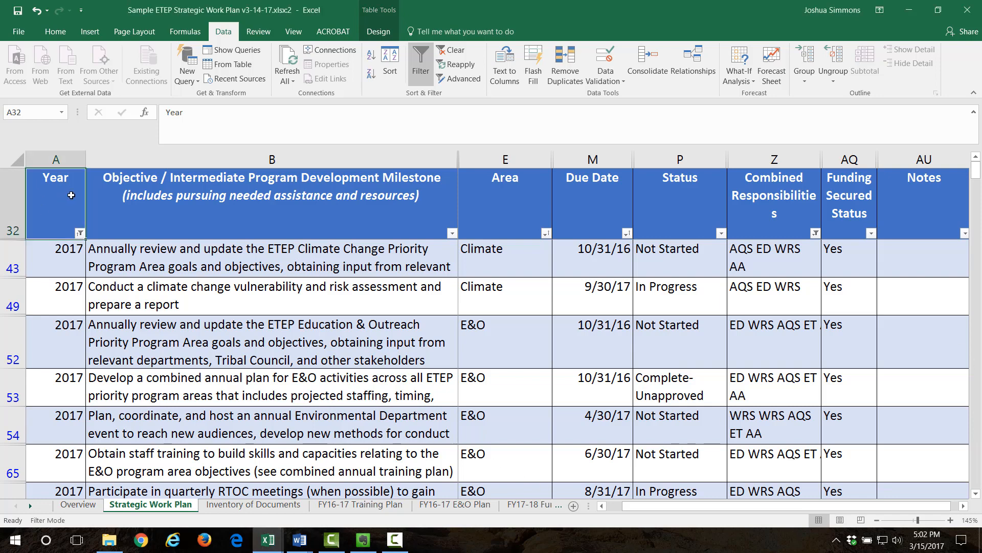
{"action": "key", "text": "shift+Right"}
{"action": "key", "text": "shift+Right"}
{"action": "key", "text": "shift+Right"}
{"action": "key", "text": "shift+Right"}
{"action": "key", "text": "shift+Right"}
{"action": "key", "text": "shift+Right"}
{"action": "key", "text": "shift+Right"}
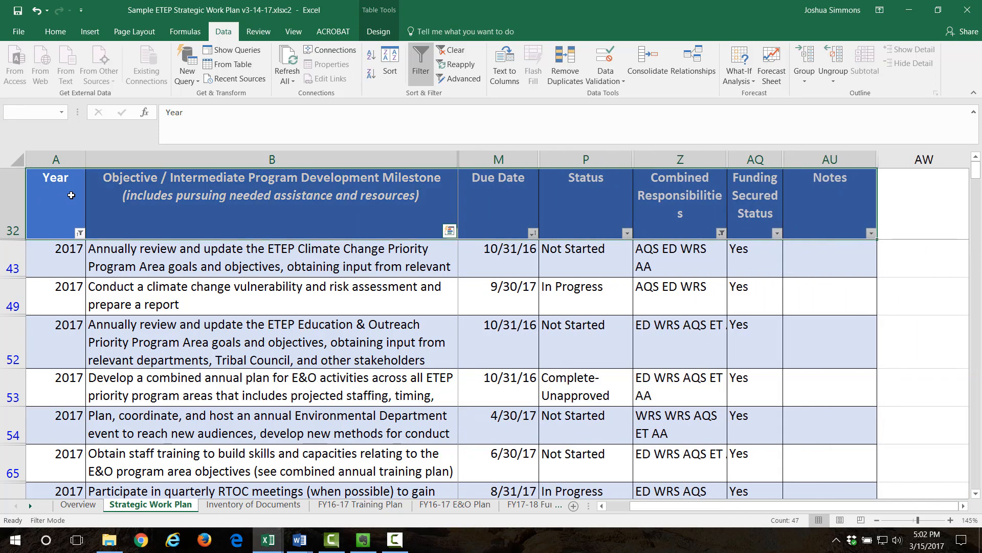
{"action": "scroll", "coordinate": [587, 335], "scroll_direction": "down", "scroll_amount": 2}
{"action": "scroll", "coordinate": [587, 335], "scroll_direction": "down", "scroll_amount": 1}
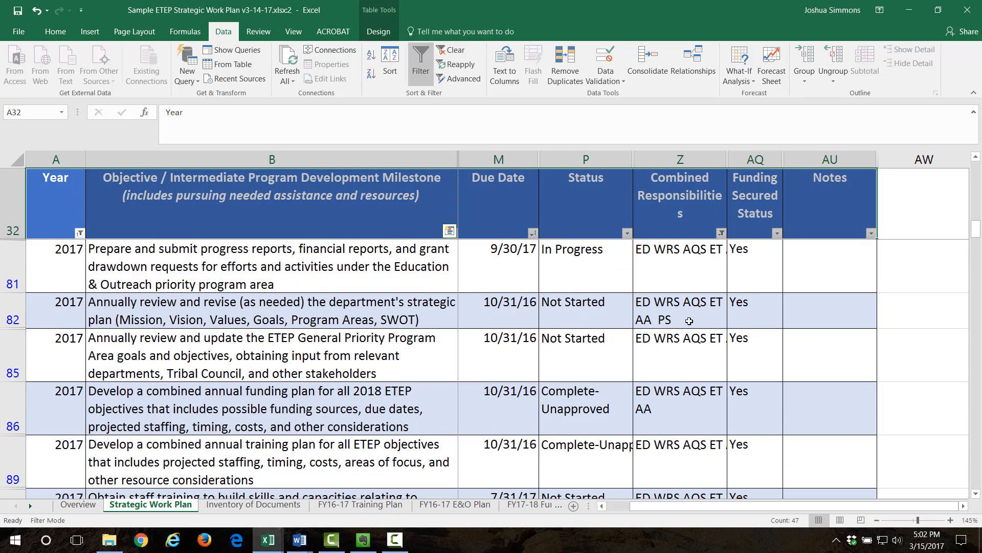
{"action": "scroll", "coordinate": [808, 319], "scroll_direction": "down", "scroll_amount": 3}
{"action": "scroll", "coordinate": [808, 319], "scroll_direction": "down", "scroll_amount": 10}
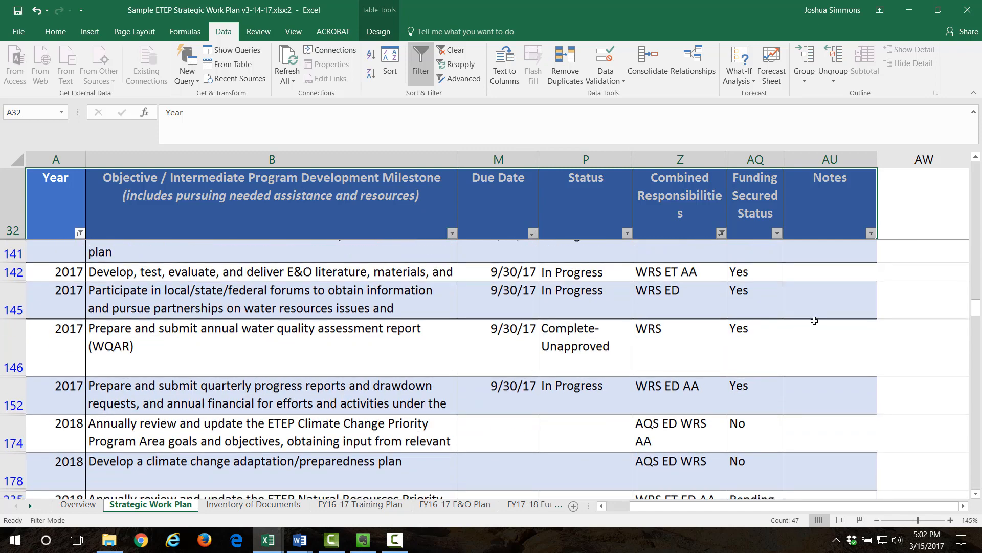
{"action": "scroll", "coordinate": [811, 331], "scroll_direction": "down", "scroll_amount": 1}
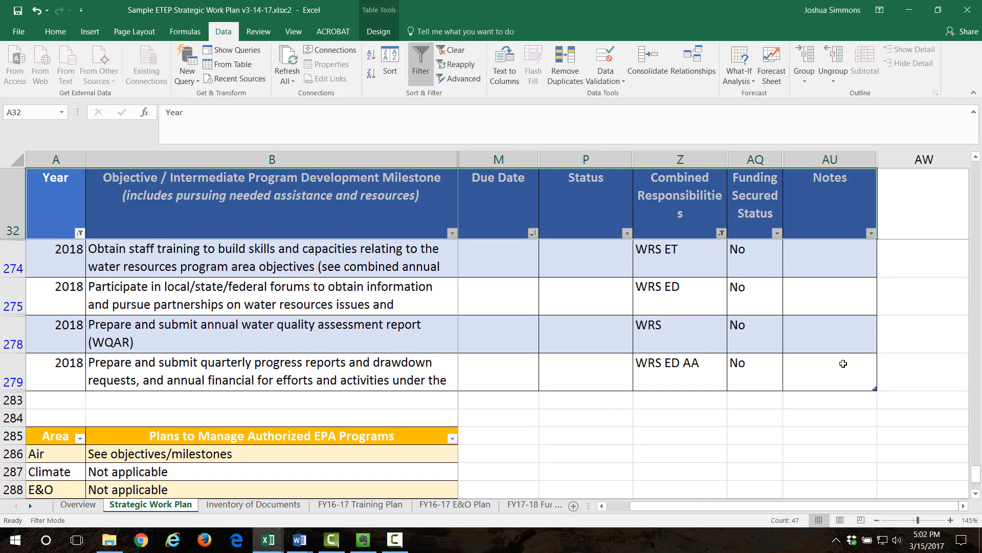
{"action": "key", "text": "ctrl+a"}
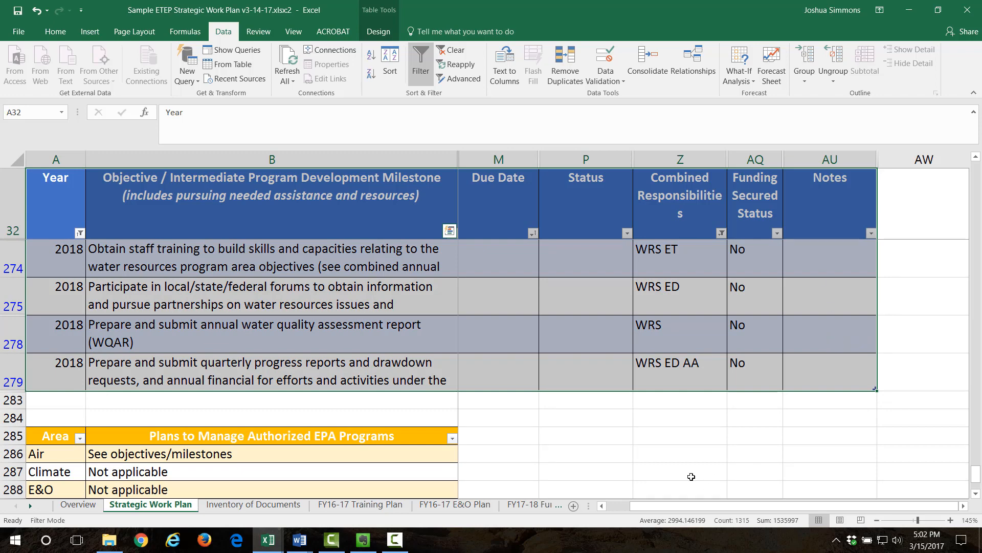
{"action": "left_click", "coordinate": [55, 34]}
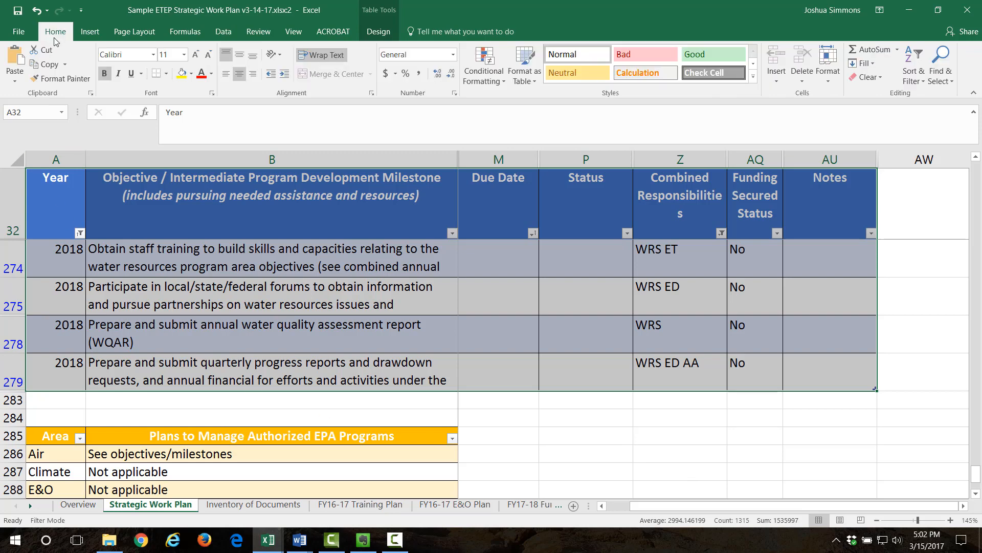
{"action": "left_click", "coordinate": [46, 67]}
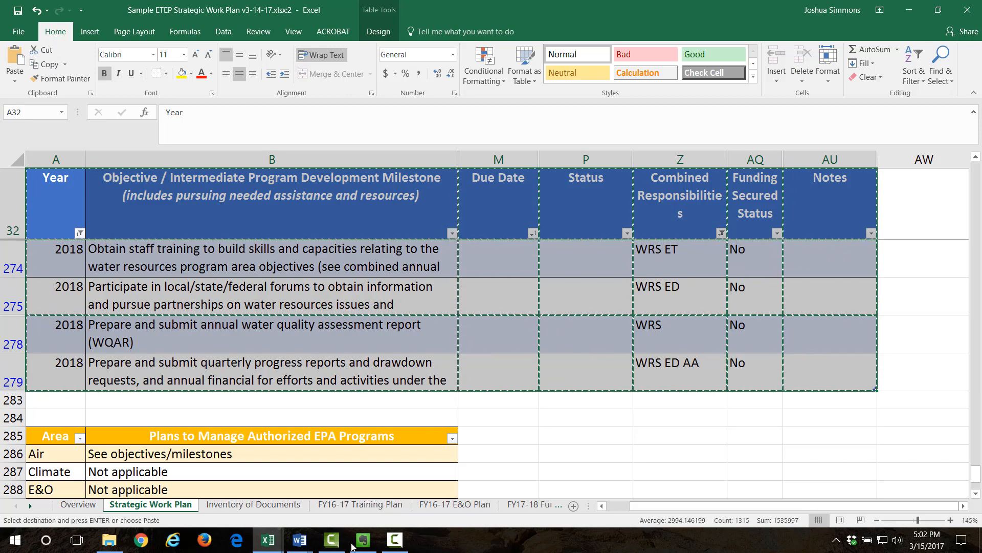
{"action": "mouse_move", "coordinate": [300, 540]}
{"action": "left_click", "coordinate": [358, 492]}
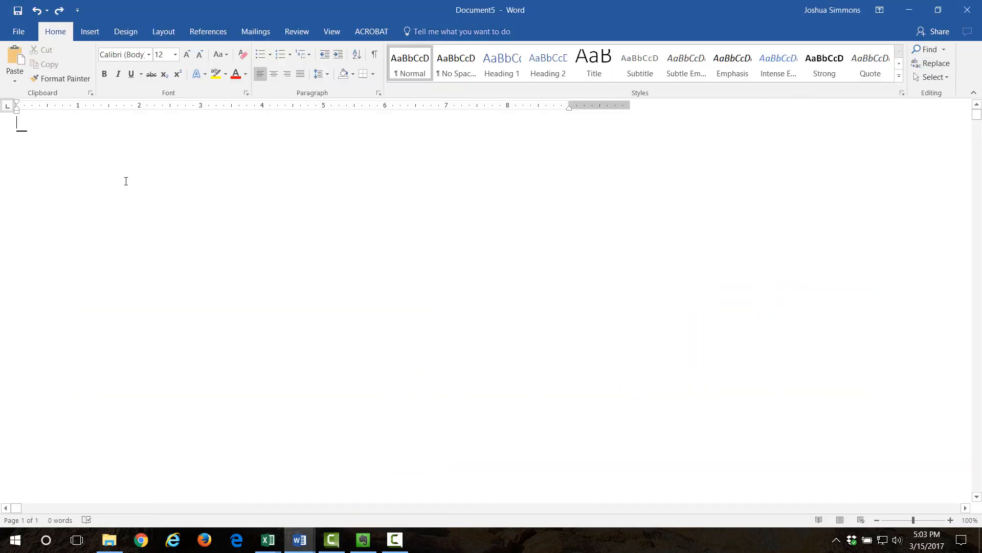
- Paste the copied objectives table into the blank landscape document and return to its header row
{"action": "left_click", "coordinate": [170, 197]}
{"action": "left_click", "coordinate": [215, 197]}
{"action": "key", "text": "ctrl+v"}
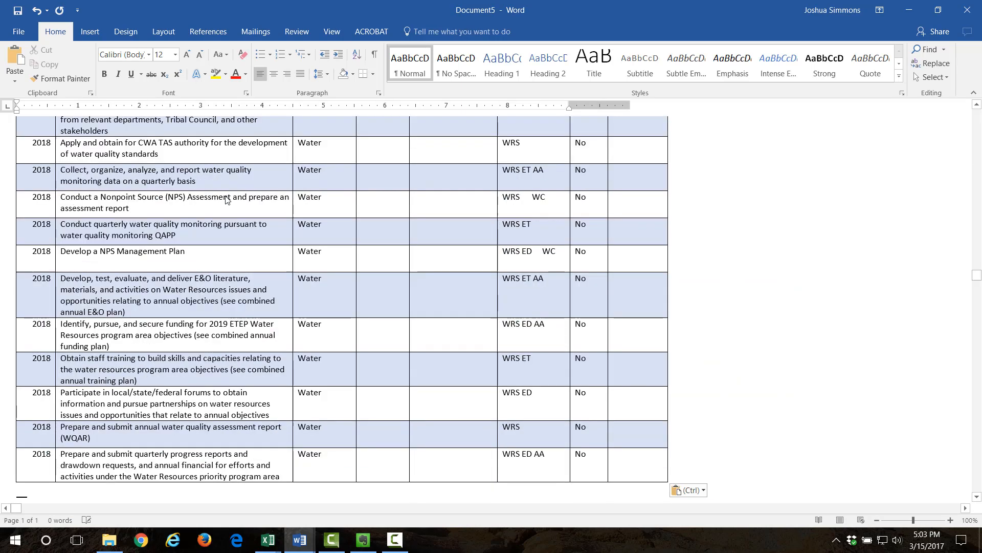
{"action": "scroll", "coordinate": [552, 287], "scroll_direction": "up", "scroll_amount": 12}
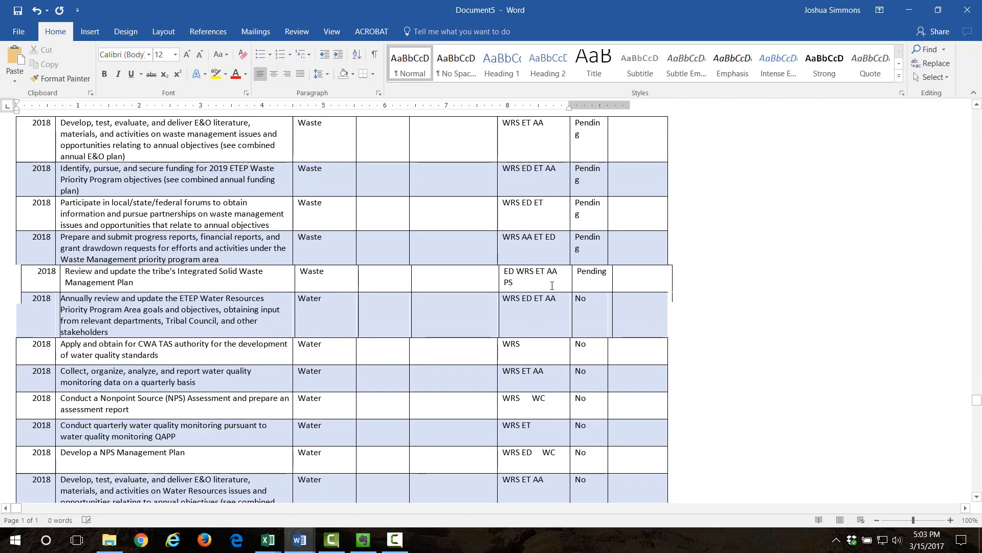
{"action": "scroll", "coordinate": [540, 276], "scroll_direction": "up", "scroll_amount": 15}
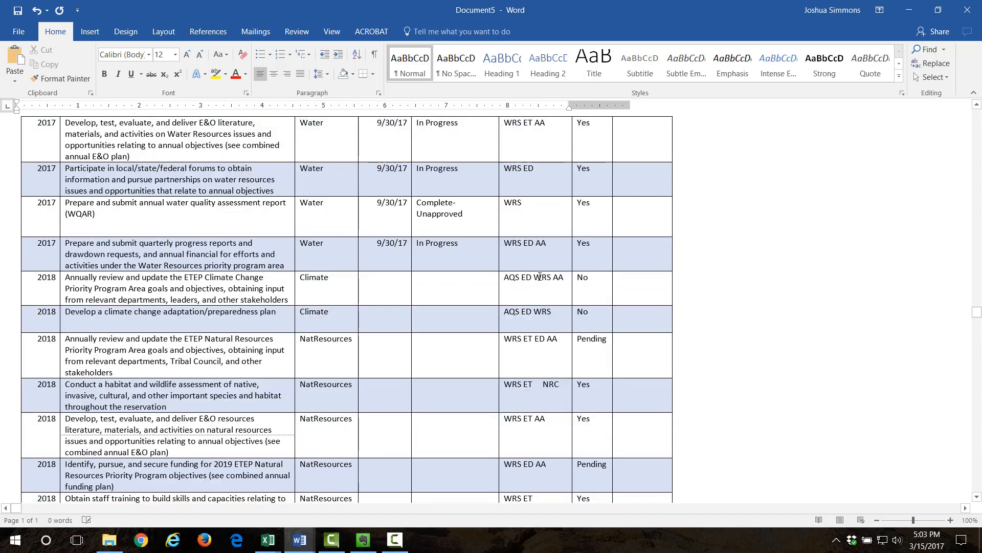
{"action": "scroll", "coordinate": [540, 277], "scroll_direction": "up", "scroll_amount": 5}
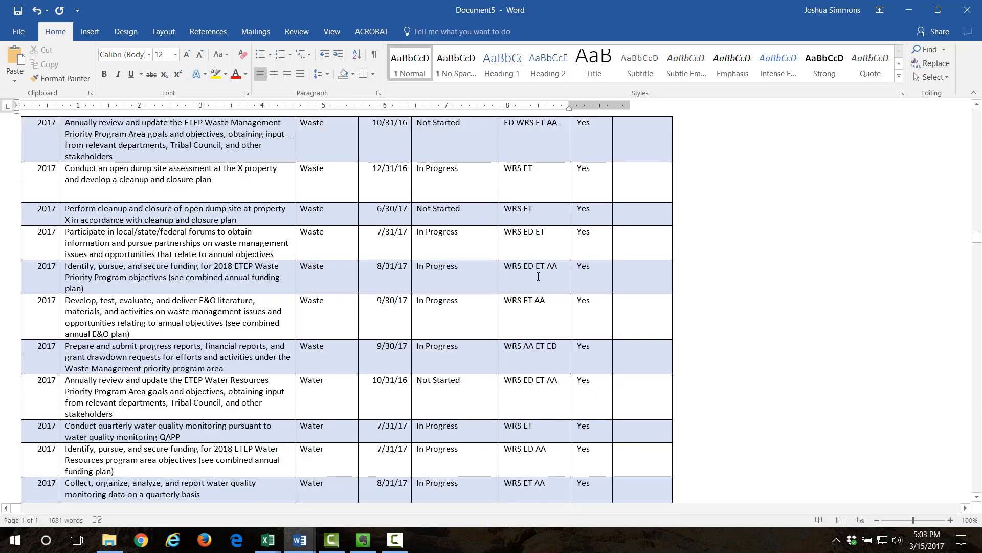
{"action": "scroll", "coordinate": [538, 277], "scroll_direction": "up", "scroll_amount": 11}
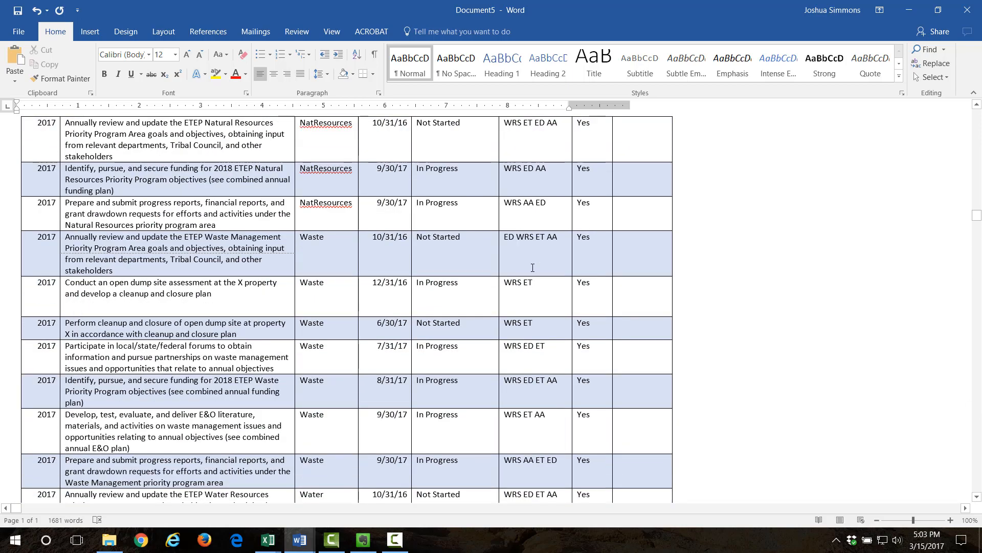
{"action": "scroll", "coordinate": [533, 267], "scroll_direction": "up", "scroll_amount": 13}
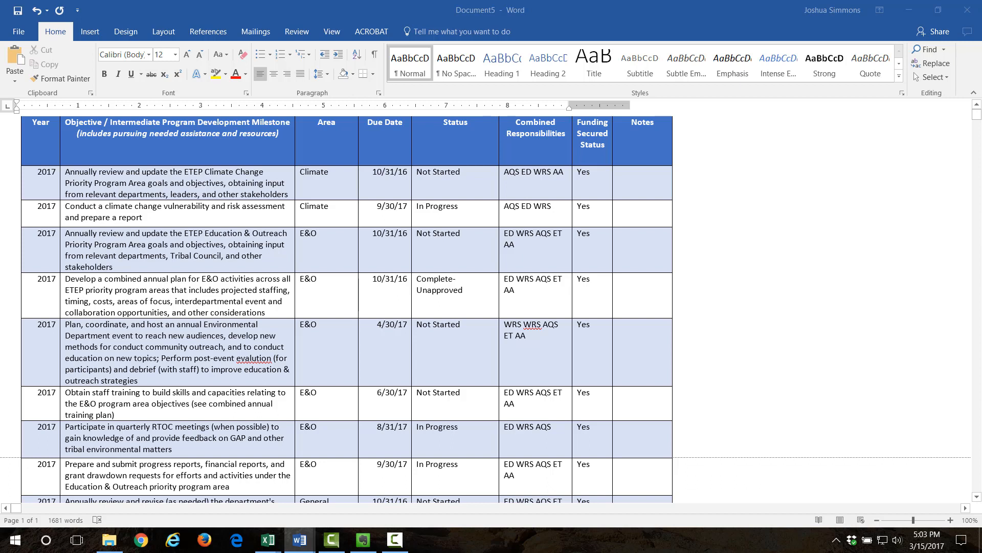
- Narrow the table's Year column so it just fits the four-digit years
{"action": "left_click", "coordinate": [114, 199]}
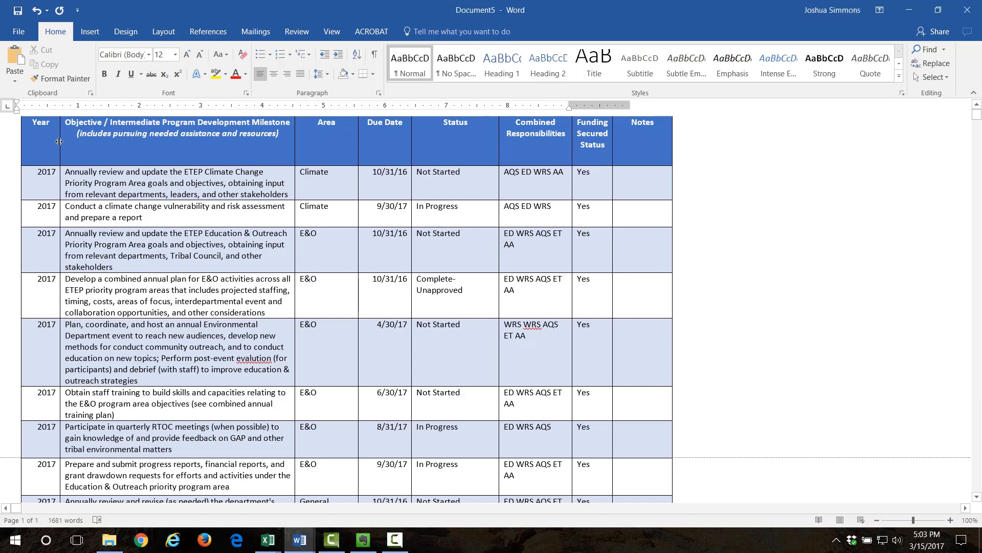
{"action": "left_click_drag", "start_coordinate": [59, 142], "coordinate": [51, 142]}
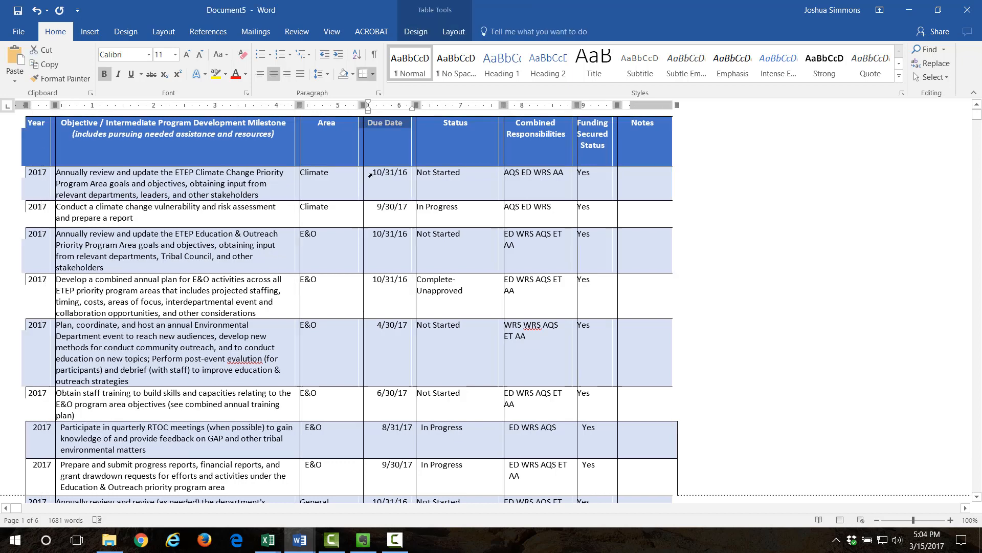
{"action": "scroll", "coordinate": [409, 201], "scroll_direction": "down", "scroll_amount": 3}
{"action": "scroll", "coordinate": [410, 201], "scroll_direction": "up", "scroll_amount": 3}
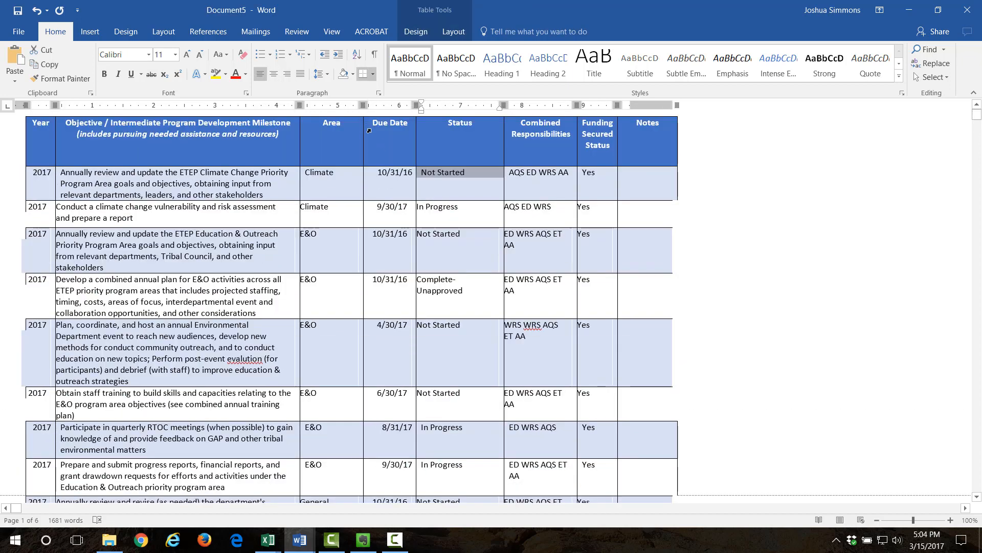
- Narrow the Due Date column so it just fits the dates on one line
{"action": "left_click_drag", "start_coordinate": [363, 136], "coordinate": [346, 138]}
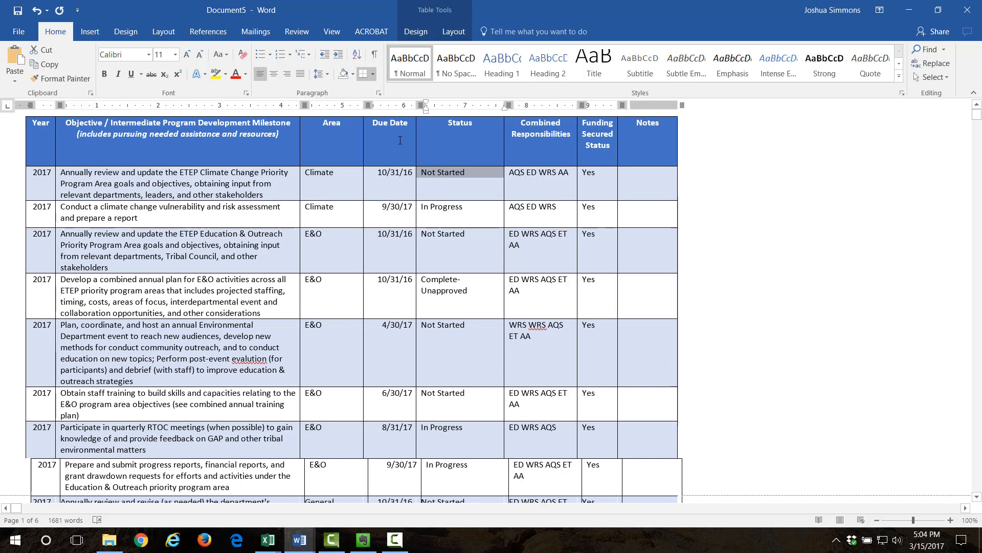
{"action": "left_click", "coordinate": [401, 140]}
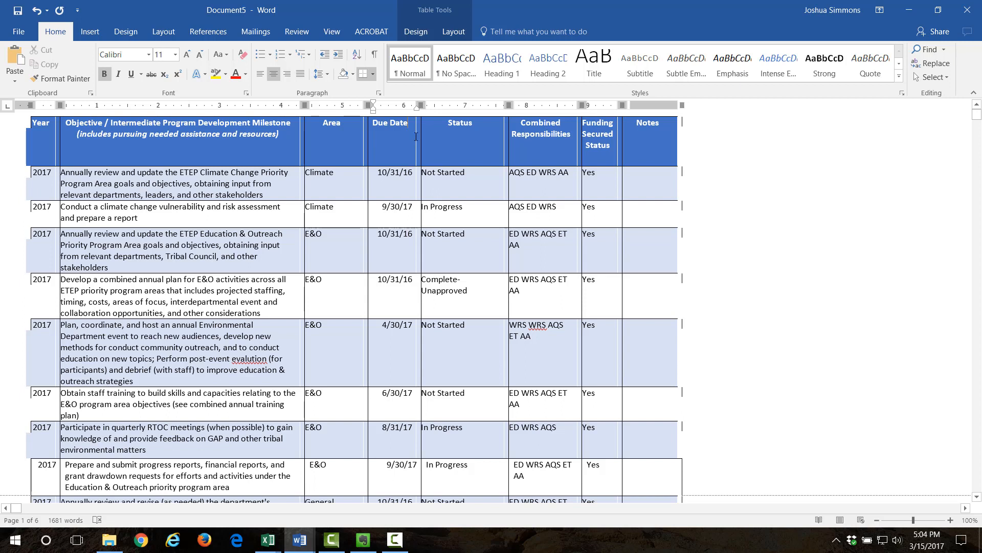
{"action": "left_click_drag", "start_coordinate": [413, 136], "coordinate": [405, 138]}
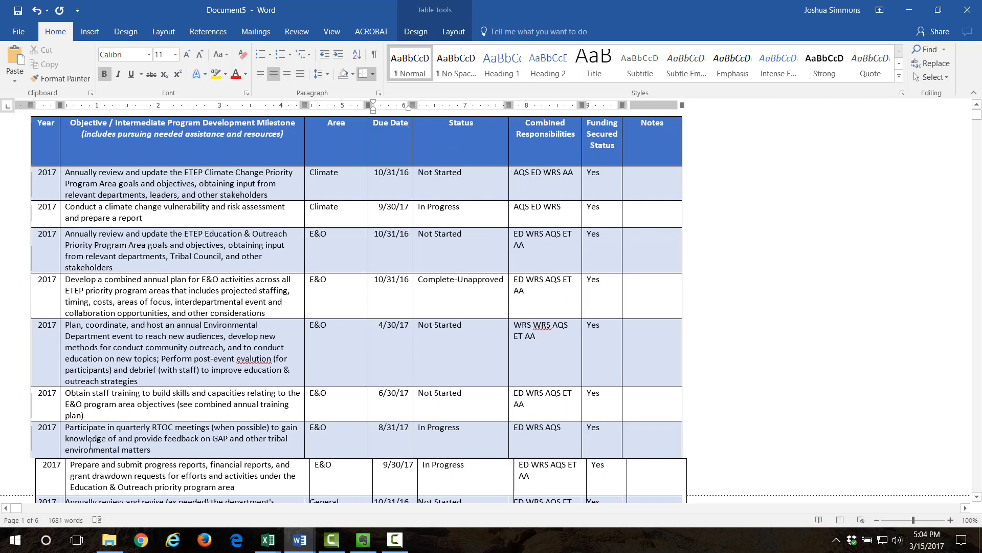
{"action": "scroll", "coordinate": [409, 394], "scroll_direction": "down", "scroll_amount": 3}
{"action": "scroll", "coordinate": [412, 409], "scroll_direction": "up", "scroll_amount": 3}
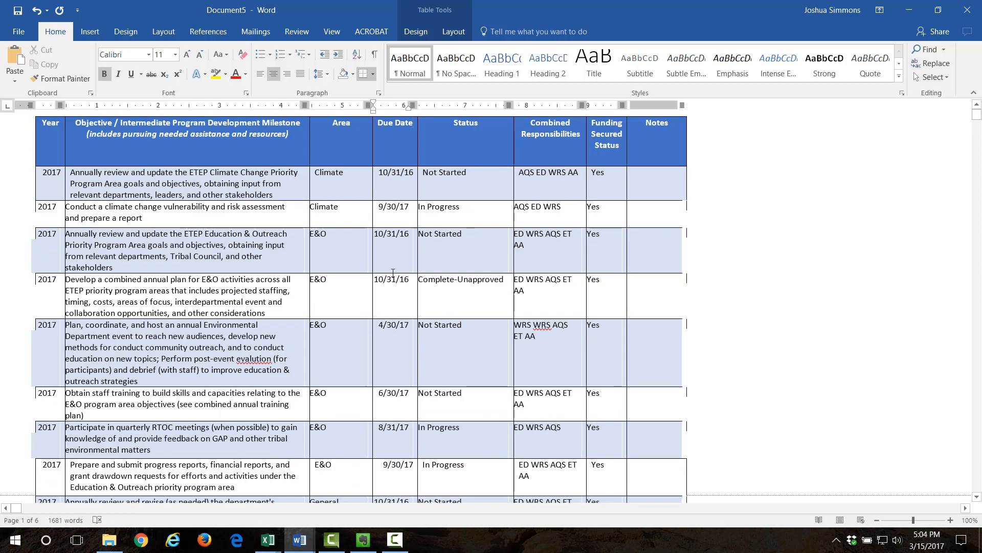
- Narrow the Status column to roughly the width of the "Not Started" entries
{"action": "scroll", "coordinate": [405, 276], "scroll_direction": "down", "scroll_amount": 13}
{"action": "scroll", "coordinate": [340, 326], "scroll_direction": "up", "scroll_amount": 13}
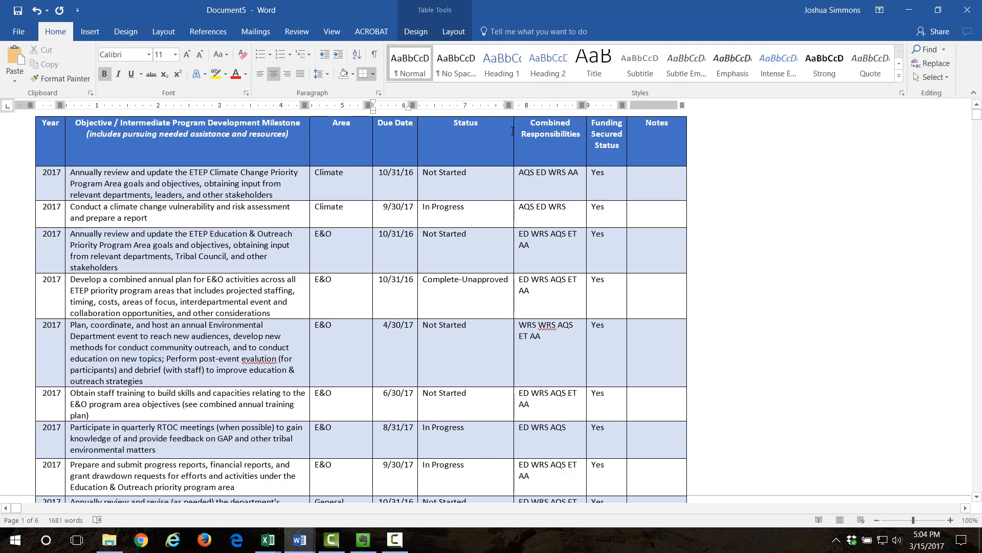
{"action": "scroll", "coordinate": [513, 130], "scroll_direction": "up", "scroll_amount": 3, "text": "ctrl"}
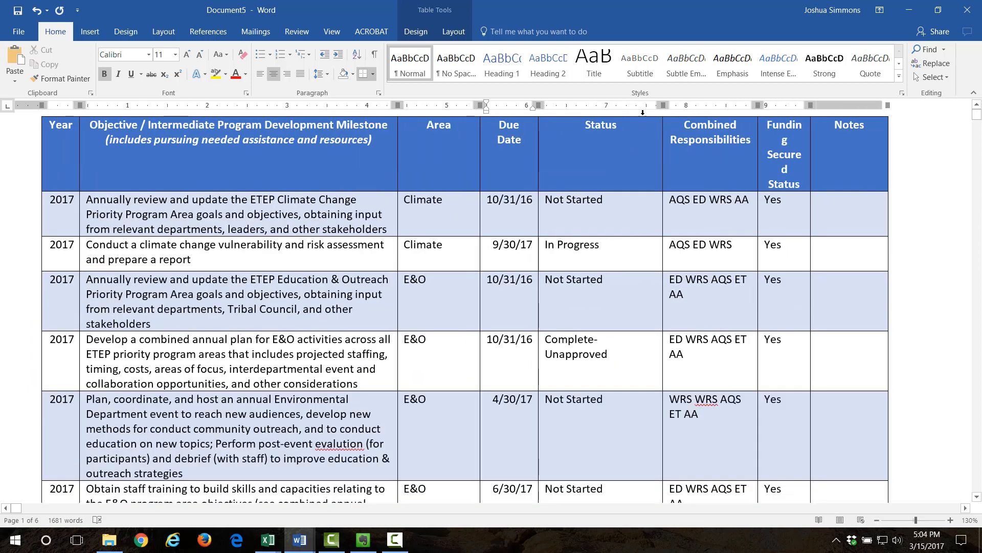
{"action": "left_click_drag", "start_coordinate": [663, 105], "coordinate": [612, 106]}
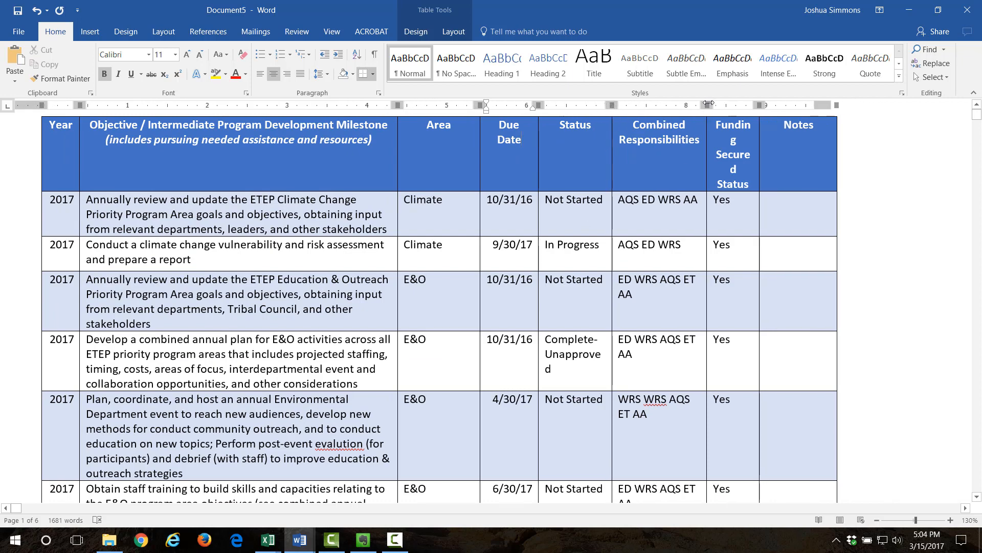
- Narrow the Combined Responsibilities column slightly and widen Funding Secured Status so each word of its heading fits on one line
{"action": "left_click", "coordinate": [673, 156]}
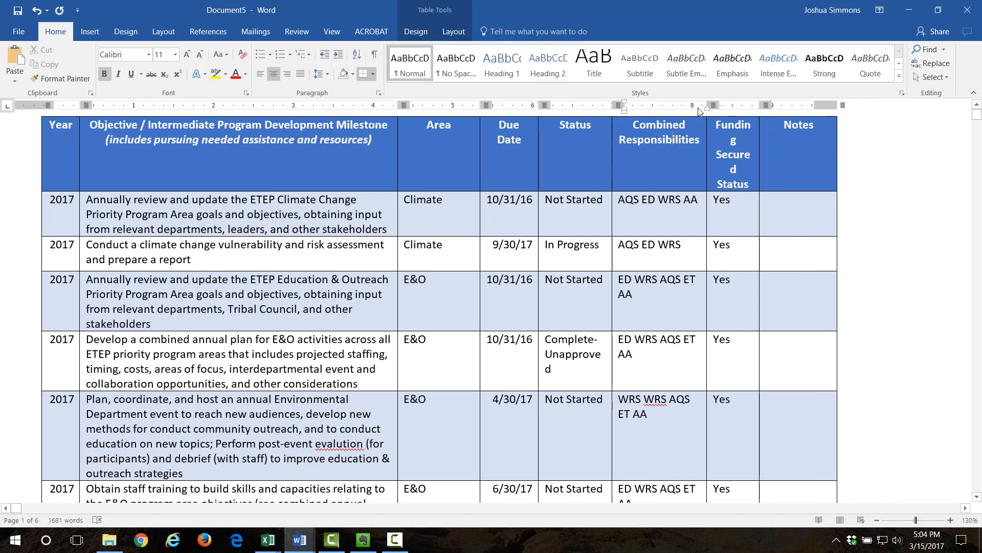
{"action": "left_click_drag", "start_coordinate": [711, 104], "coordinate": [688, 106]}
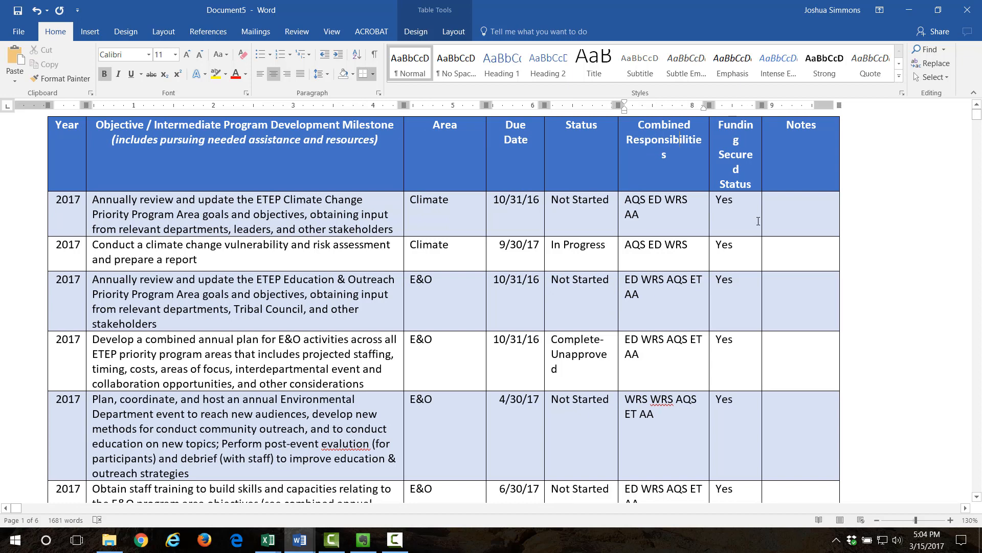
{"action": "mouse_move", "coordinate": [762, 105]}
{"action": "left_mouse_down"}
{"action": "mouse_move", "coordinate": [740, 106]}
{"action": "mouse_move", "coordinate": [770, 106]}
{"action": "left_mouse_up"}
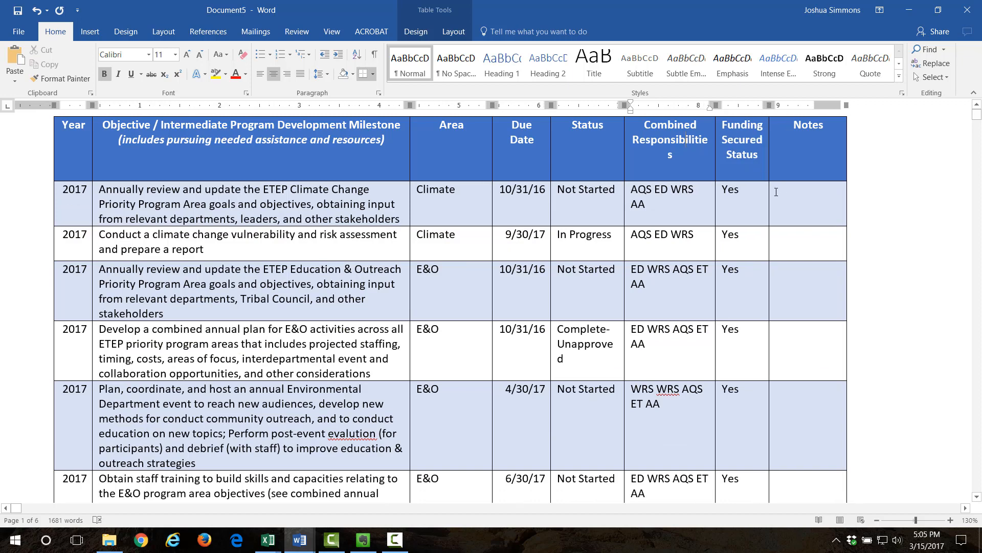
- Narrow the Objective / Intermediate Program Development Milestone column in two small adjustments
{"action": "scroll", "coordinate": [765, 198], "scroll_direction": "down", "scroll_amount": 3}
{"action": "left_click", "coordinate": [737, 198]}
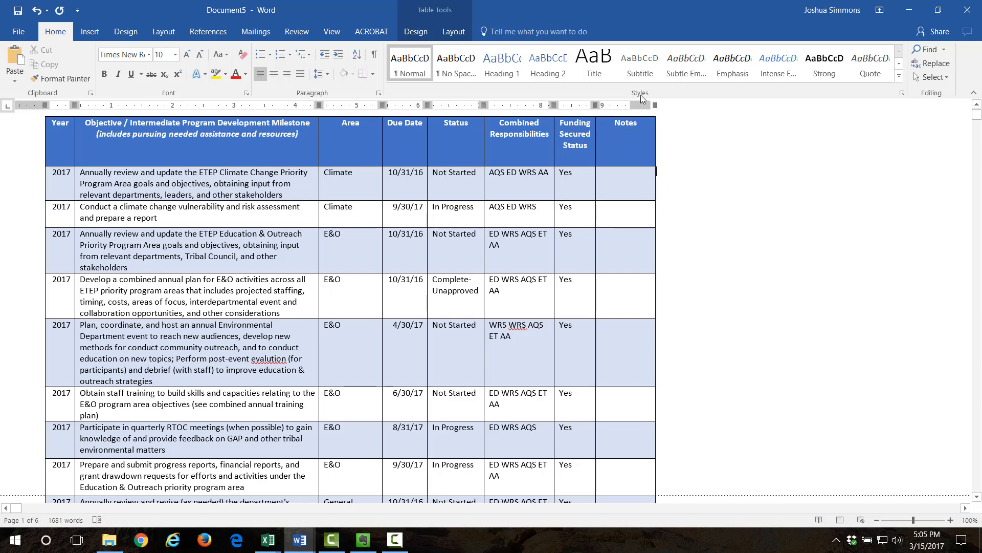
{"action": "scroll", "coordinate": [720, 185], "scroll_direction": "down", "scroll_amount": 1}
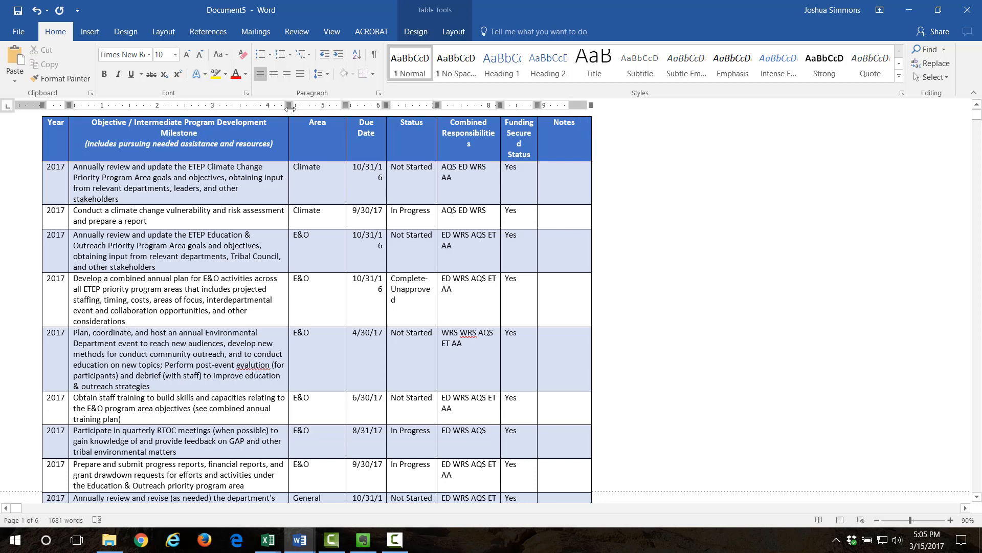
{"action": "left_click_drag", "start_coordinate": [290, 106], "coordinate": [276, 106]}
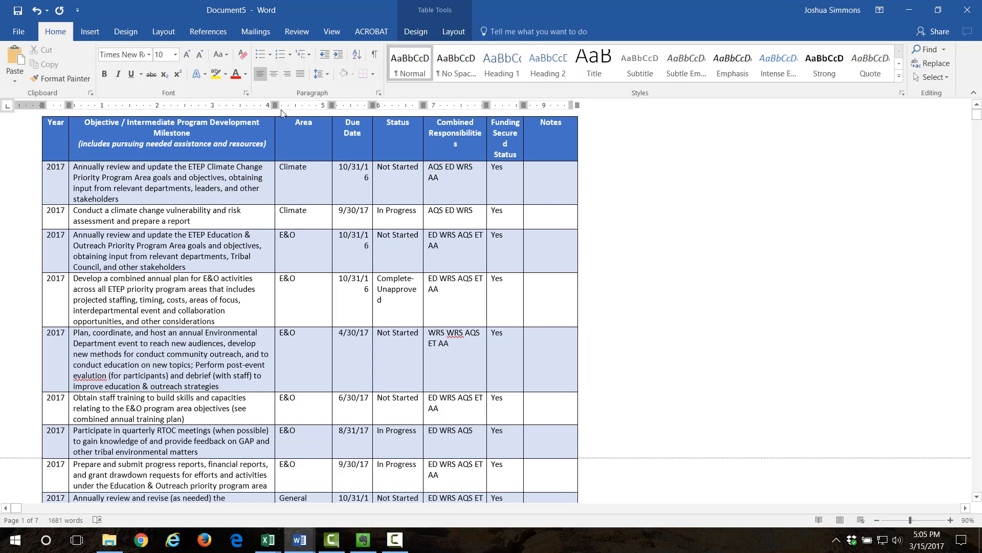
{"action": "left_click_drag", "start_coordinate": [269, 106], "coordinate": [262, 106]}
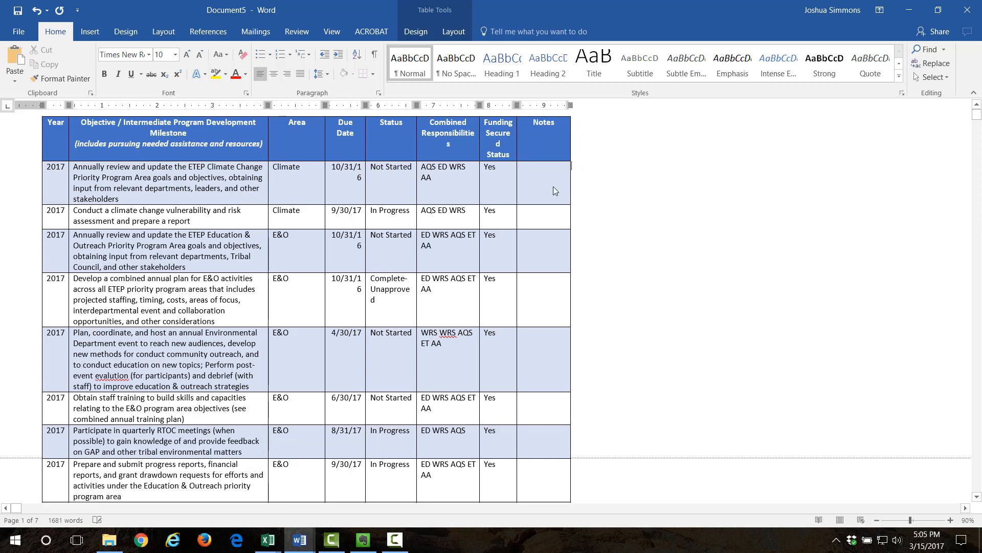
- Widen the Combined Responsibilities and Funding Secured Status columns slightly so their heading words do not break
{"action": "left_click_drag", "start_coordinate": [517, 106], "coordinate": [482, 105]}
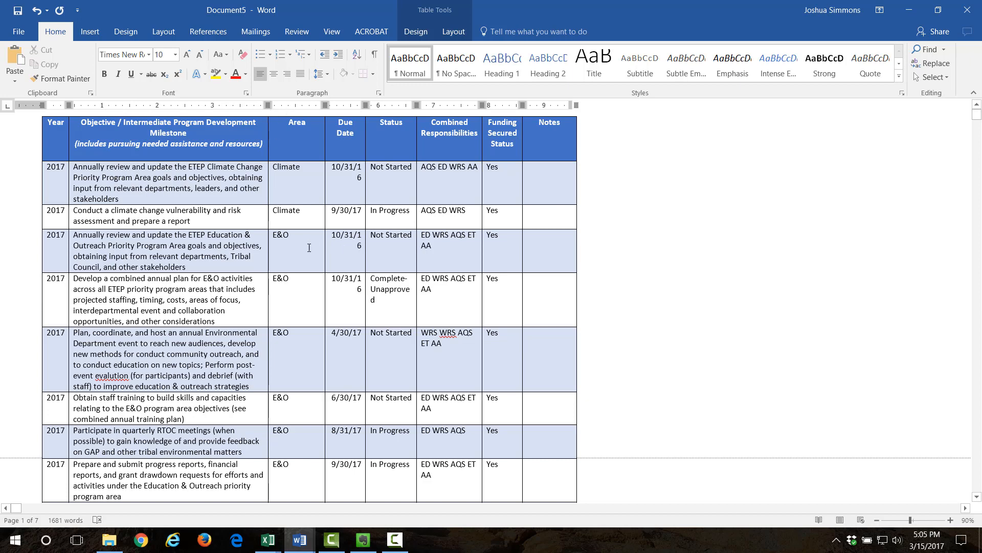
{"action": "scroll", "coordinate": [309, 248], "scroll_direction": "down", "scroll_amount": 5}
{"action": "scroll", "coordinate": [286, 253], "scroll_direction": "up", "scroll_amount": 5}
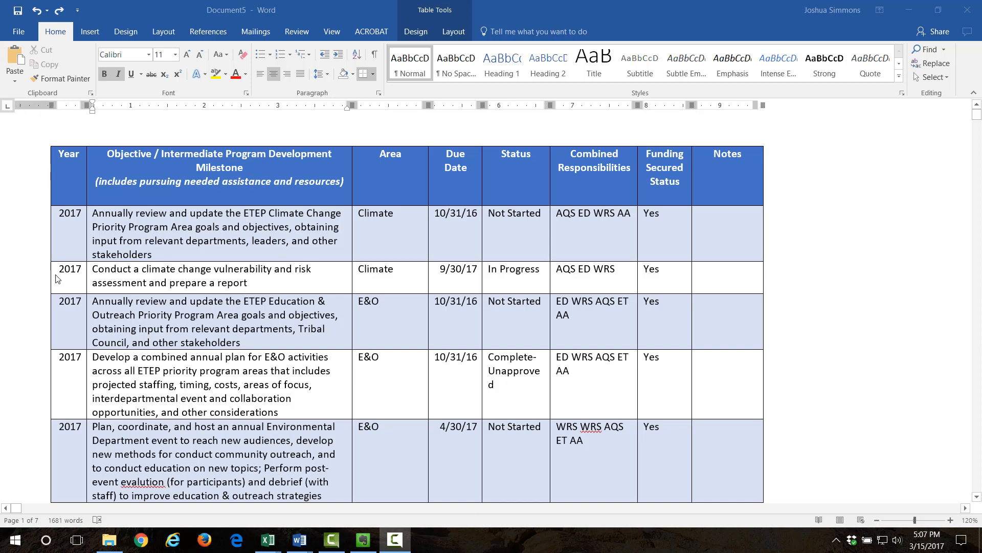
- Shift the whole table so its left edge lines up with the page's left margin
{"action": "scroll", "coordinate": [58, 279], "scroll_direction": "down", "scroll_amount": 1, "text": "ctrl"}
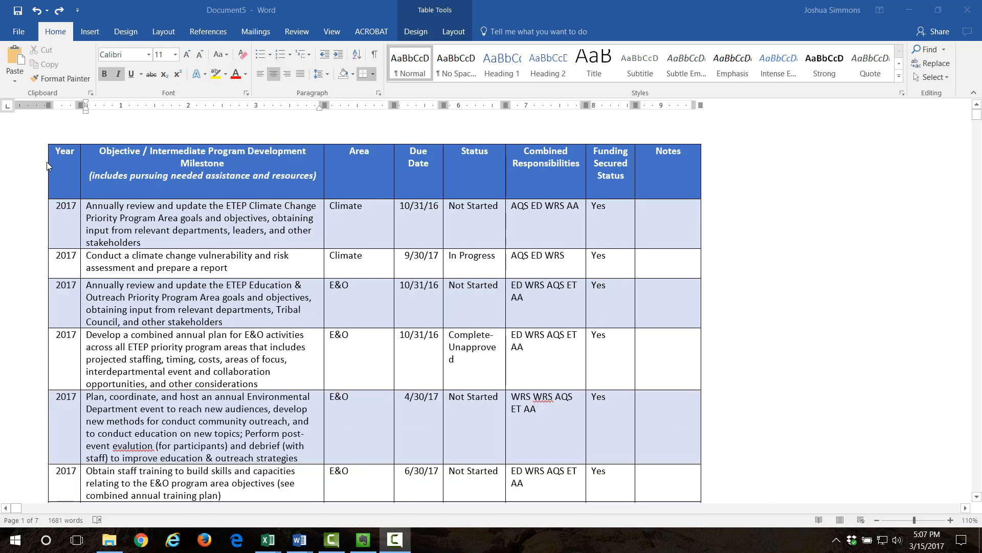
{"action": "left_click", "coordinate": [100, 129]}
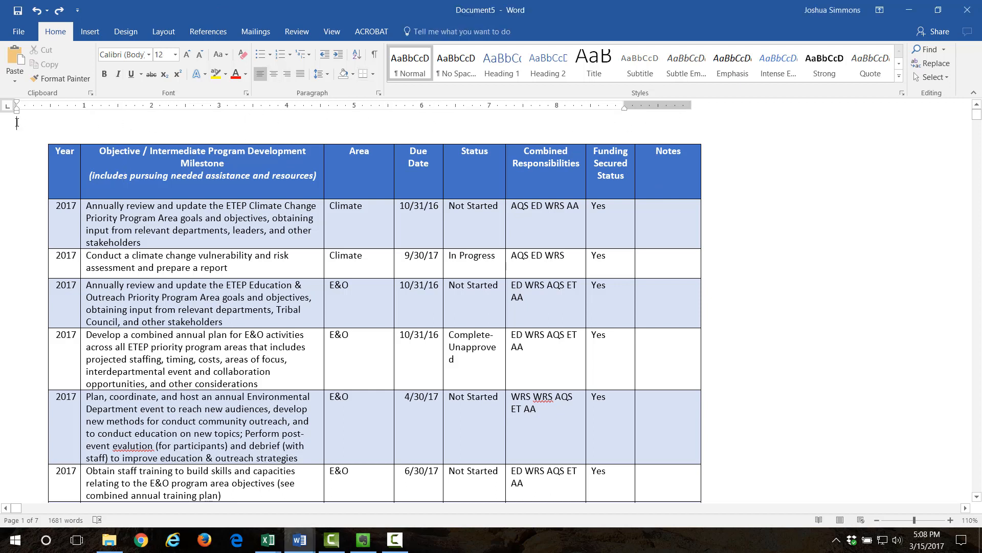
{"action": "left_click", "coordinate": [46, 163]}
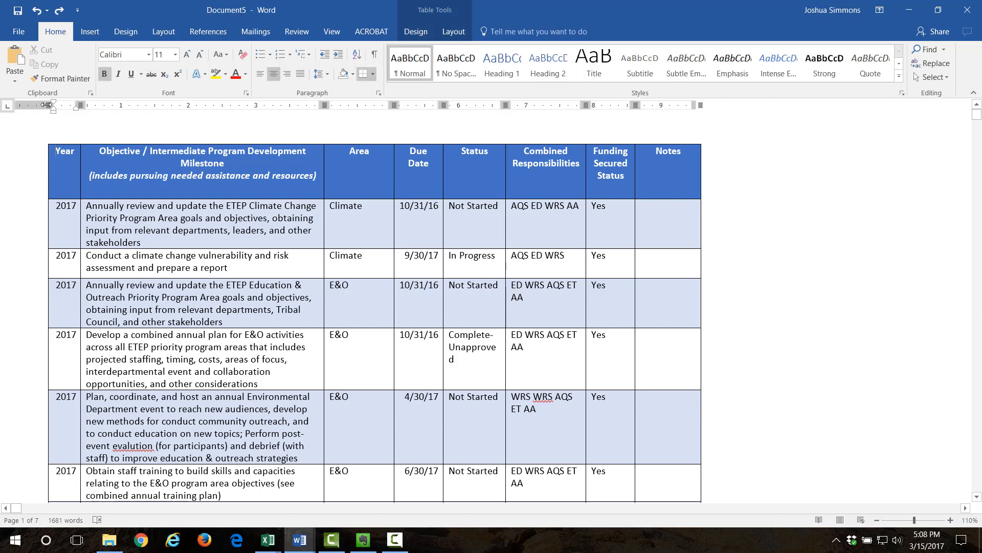
{"action": "left_click_drag", "start_coordinate": [48, 105], "coordinate": [15, 105]}
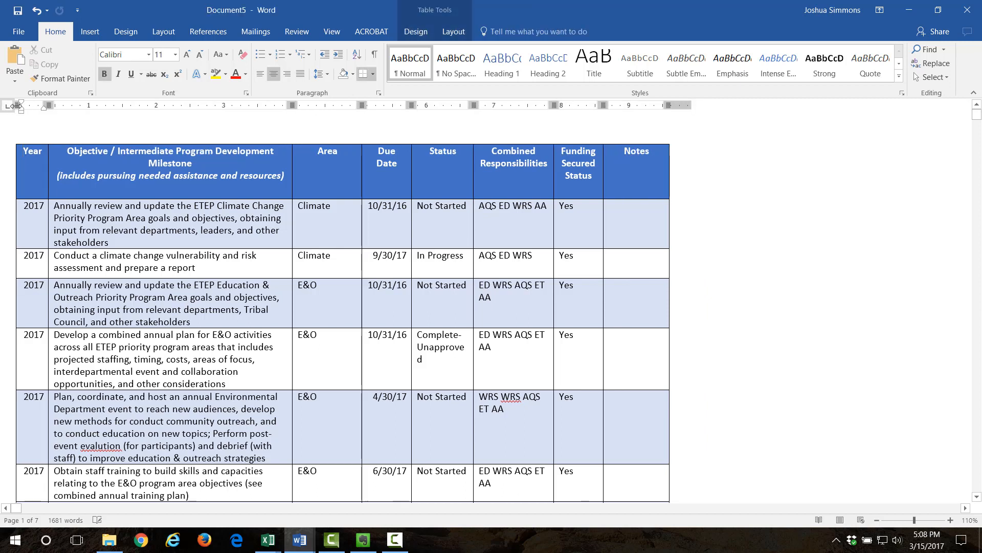
- Reduce the Objective column's width a little further by moving its border with the Area column
{"action": "left_click", "coordinate": [415, 126]}
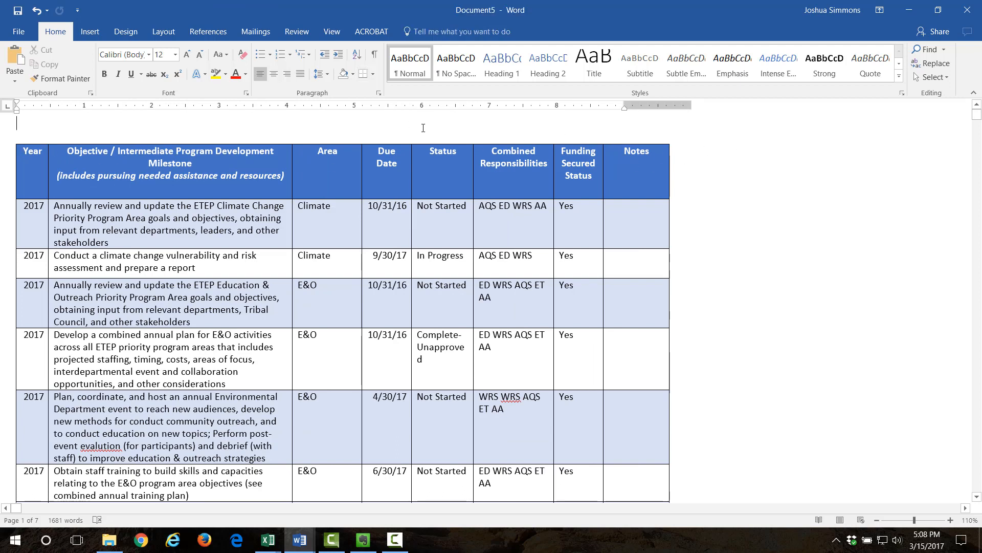
{"action": "left_click", "coordinate": [297, 178]}
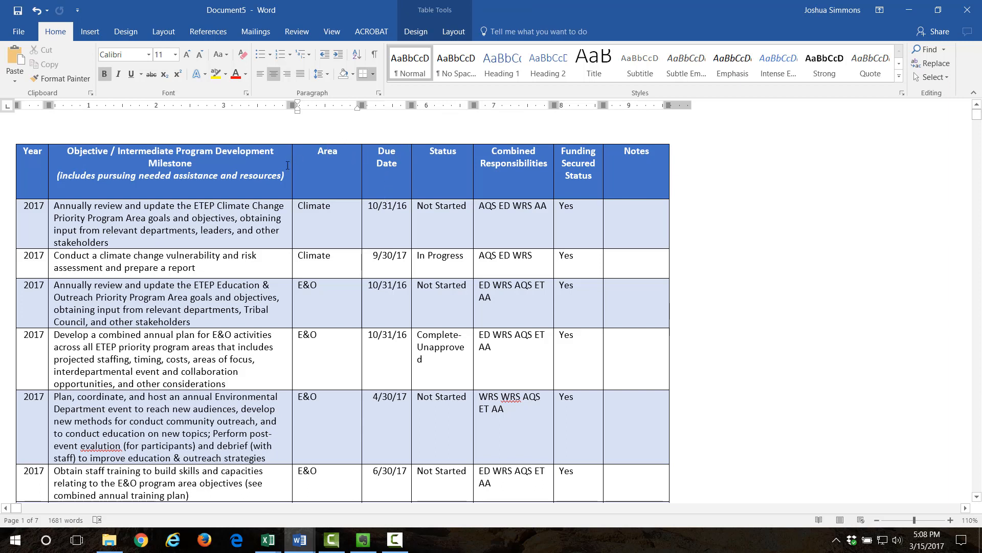
{"action": "left_click", "coordinate": [252, 175]}
{"action": "left_click_drag", "start_coordinate": [292, 105], "coordinate": [282, 110]}
{"action": "left_click", "coordinate": [223, 124]}
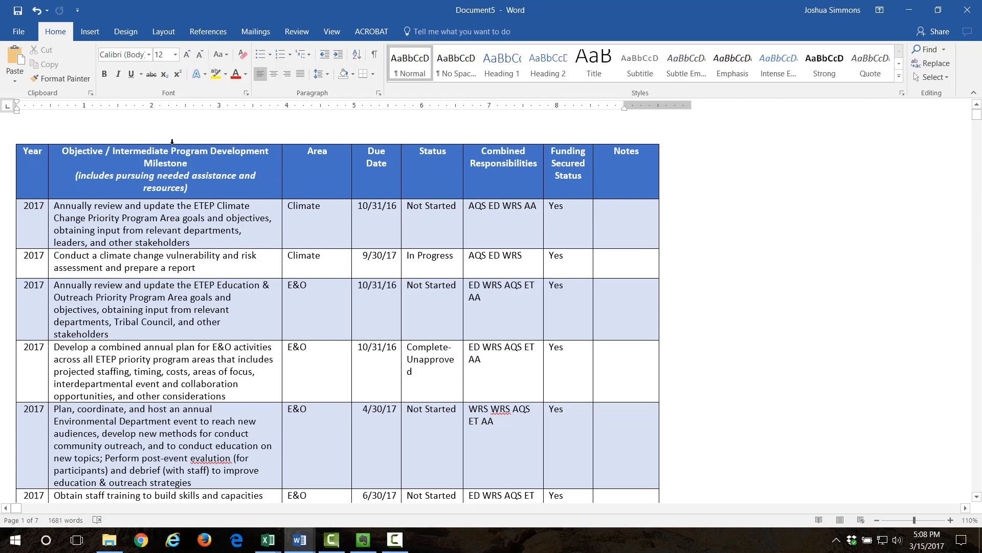
- Narrow the Area column to roughly the width of the "Climate" entries and check the rows further down
{"action": "left_click", "coordinate": [353, 168]}
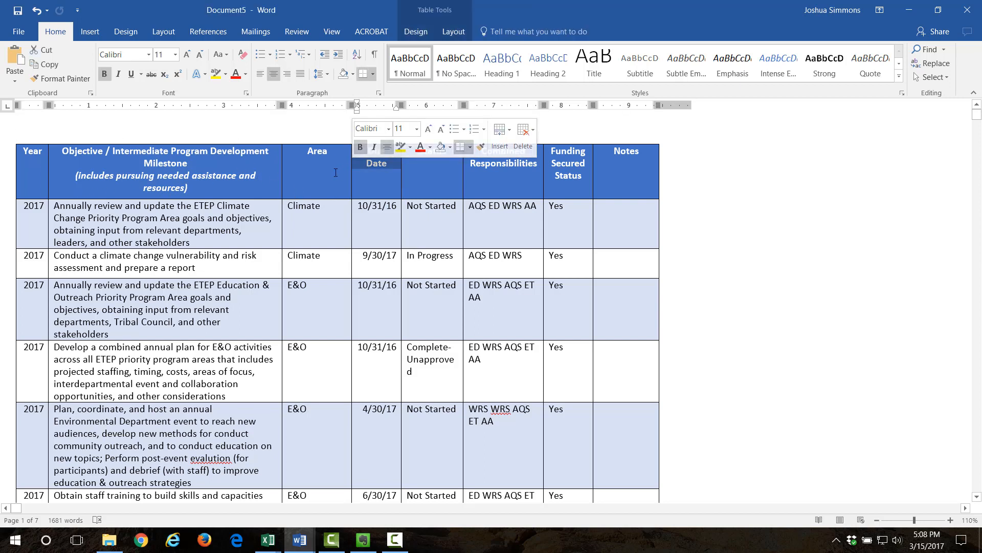
{"action": "mouse_move", "coordinate": [353, 105]}
{"action": "left_mouse_down"}
{"action": "mouse_move", "coordinate": [319, 105]}
{"action": "mouse_move", "coordinate": [329, 105]}
{"action": "left_mouse_up"}
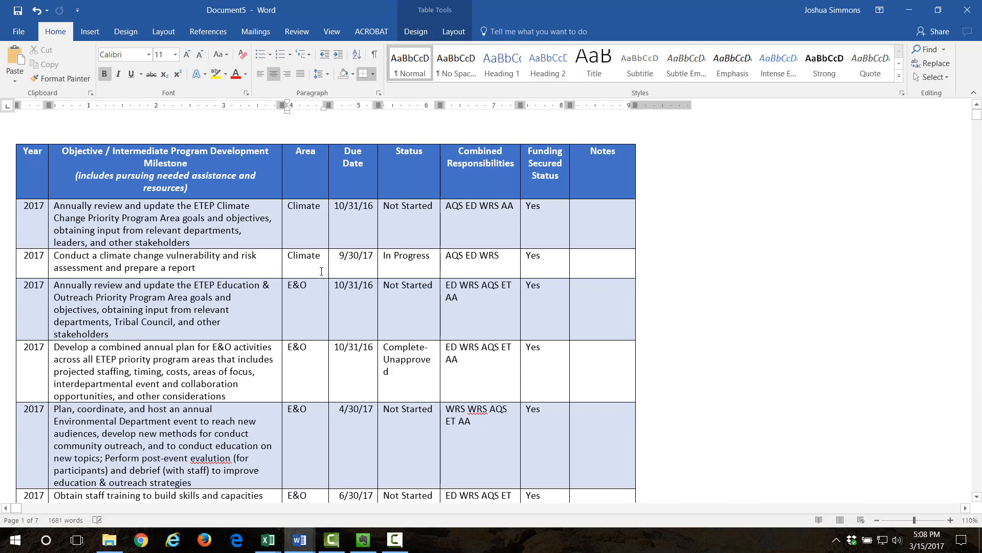
{"action": "scroll", "coordinate": [321, 271], "scroll_direction": "down", "scroll_amount": 10}
{"action": "scroll", "coordinate": [323, 274], "scroll_direction": "up", "scroll_amount": 5}
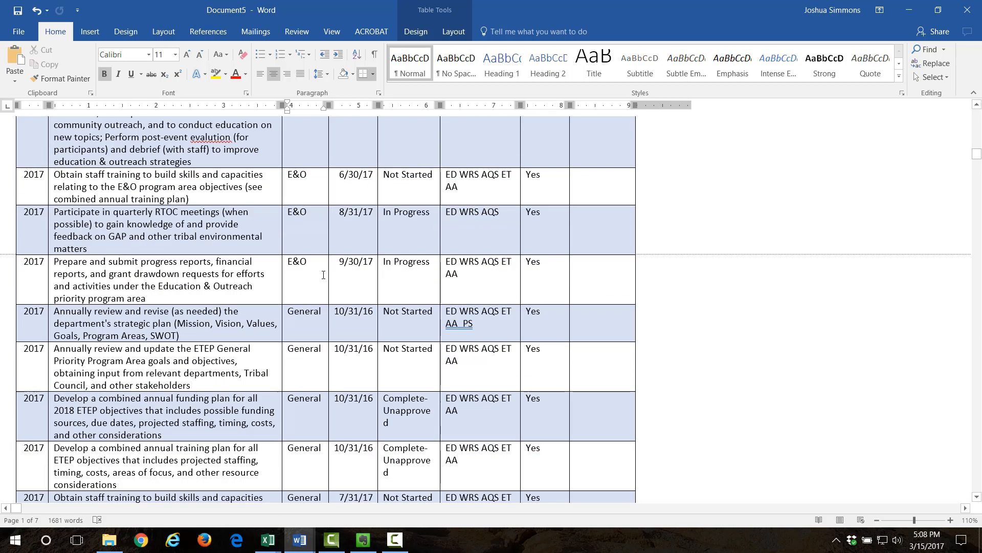
- Add a bold centred three-line title above the table: "ETEP Strategic Work Plan Individual Staff Member Cut-Sheet", "Water Resources Specialist", "FY2016-2017, FY2017-2018"
{"action": "scroll", "coordinate": [323, 275], "scroll_direction": "up", "scroll_amount": 7}
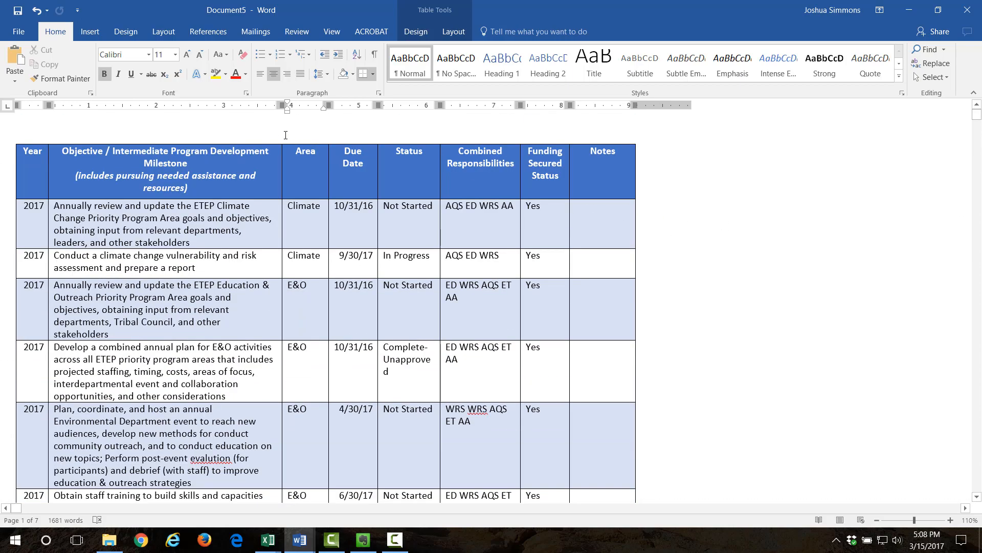
{"action": "left_click", "coordinate": [283, 134]}
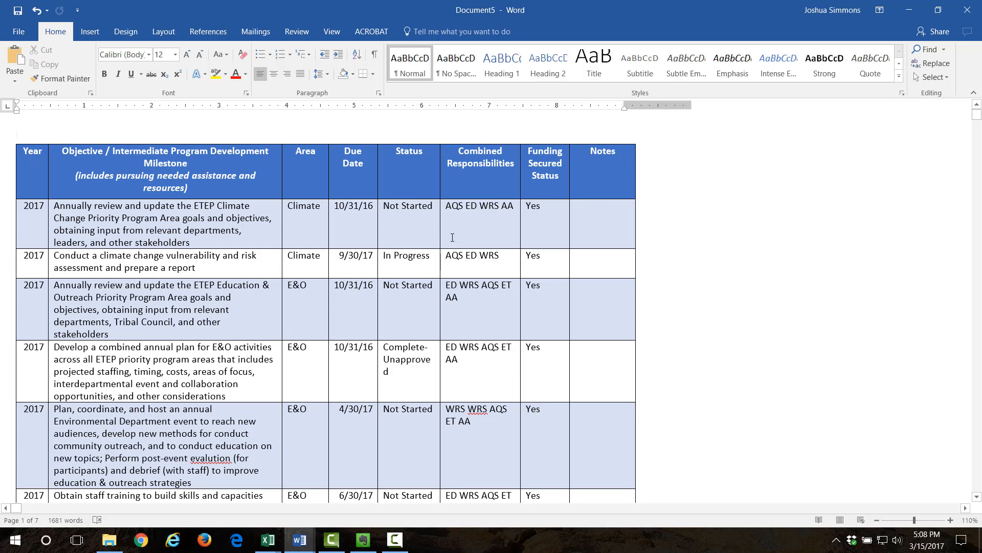
{"action": "left_click", "coordinate": [276, 79]}
{"action": "type", "text": "ETEP Strategic Work Plan Cut-Sheet Water Resources Specialist FY2016-2017, FY2017-2018"}
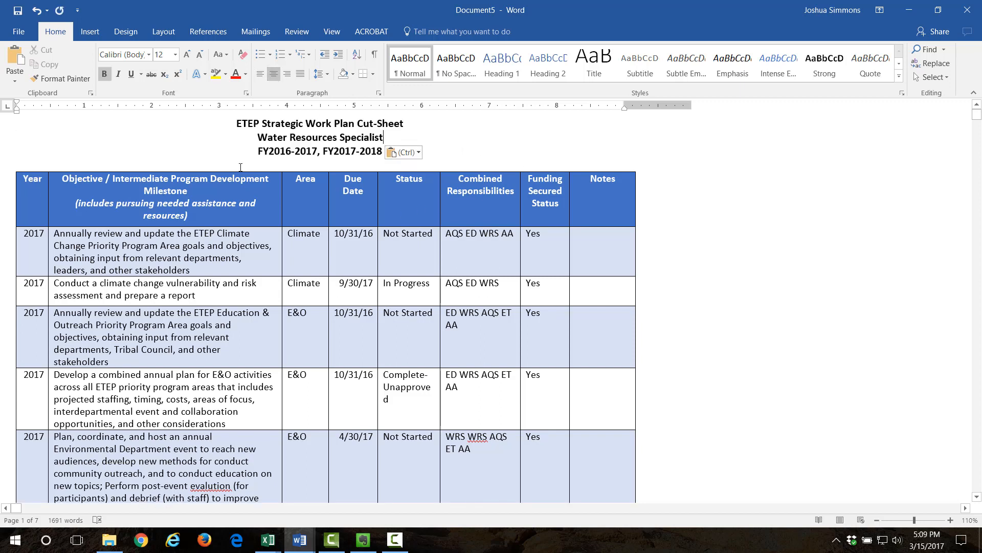
{"action": "left_click", "coordinate": [370, 264]}
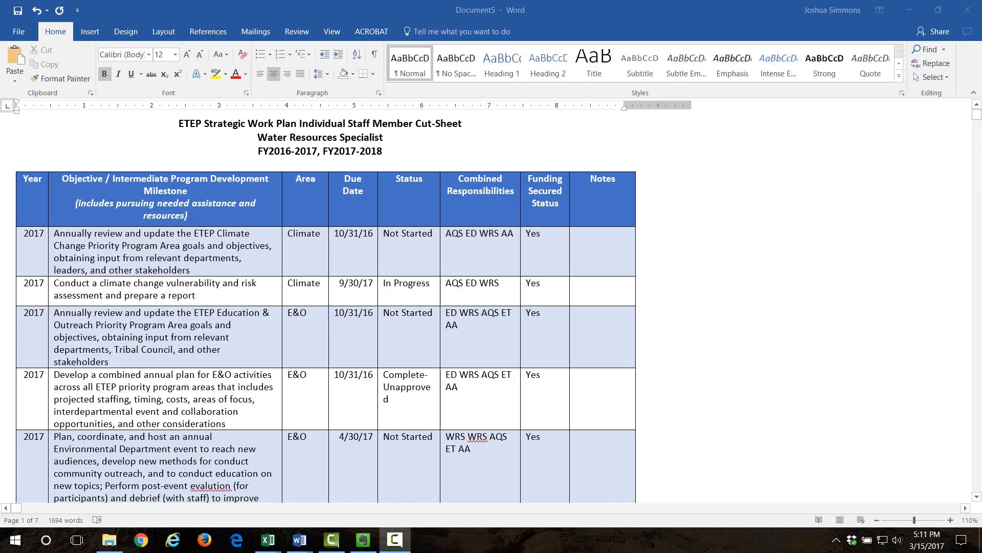
- Turn on Track Changes for the cut-sheet document
{"action": "left_click", "coordinate": [299, 36]}
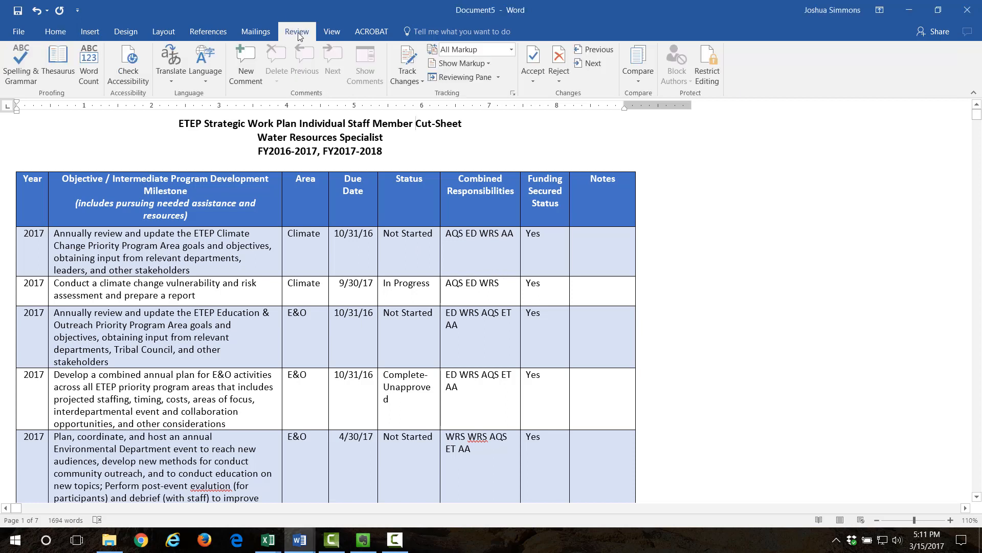
{"action": "left_click", "coordinate": [410, 62]}
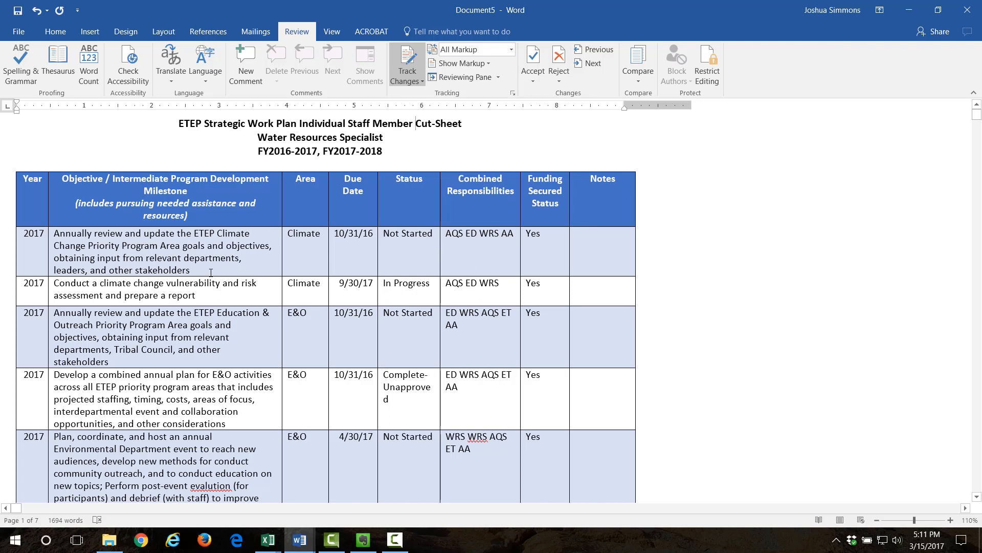
- Replace the status of the climate change vulnerability and risk assessment objective with "Complete-Unapproved" as a tracked change
{"action": "left_click_drag", "start_coordinate": [216, 296], "coordinate": [72, 295]}
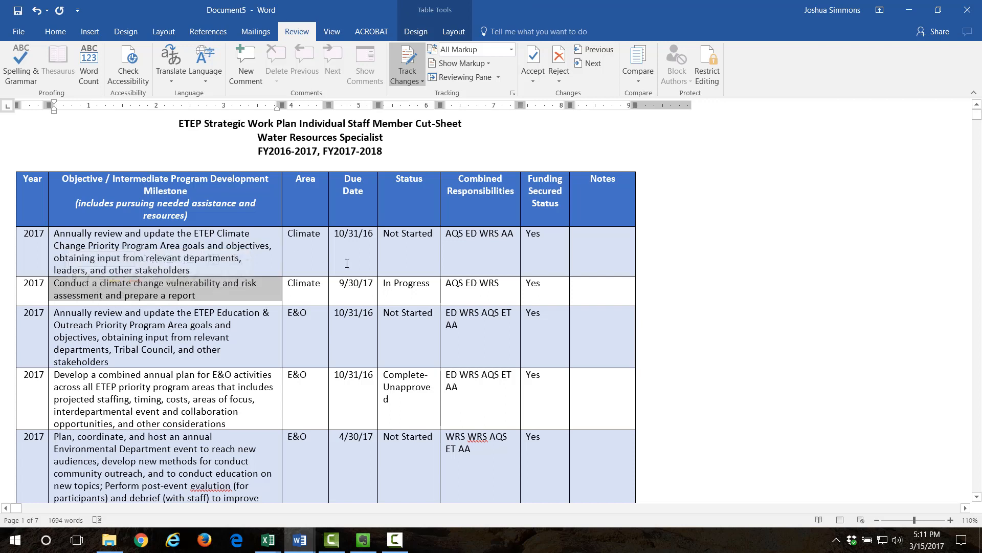
{"action": "left_click", "coordinate": [439, 292]}
{"action": "left_click_drag", "start_coordinate": [437, 287], "coordinate": [388, 285]}
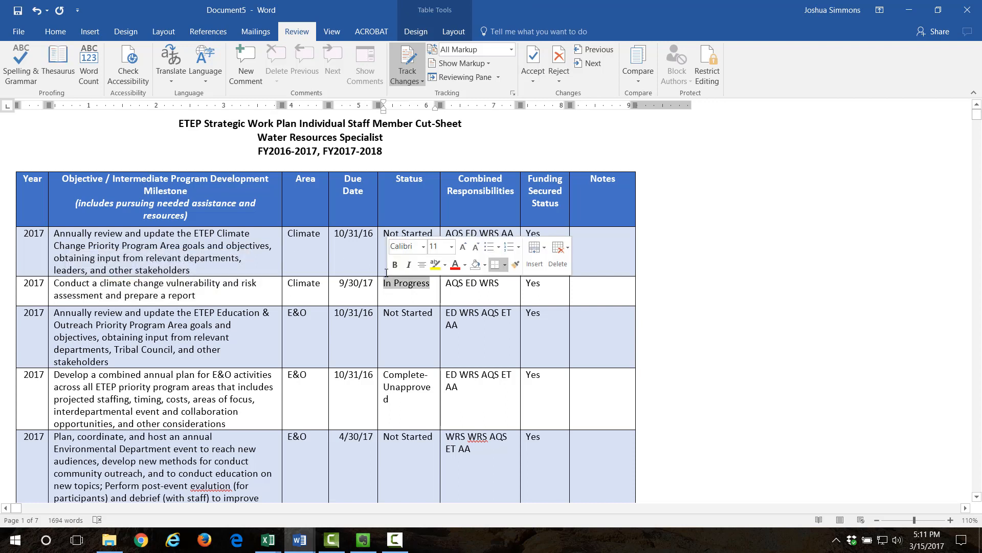
{"action": "type", "text": "Cm"}
{"action": "key", "text": "BackSpace"}
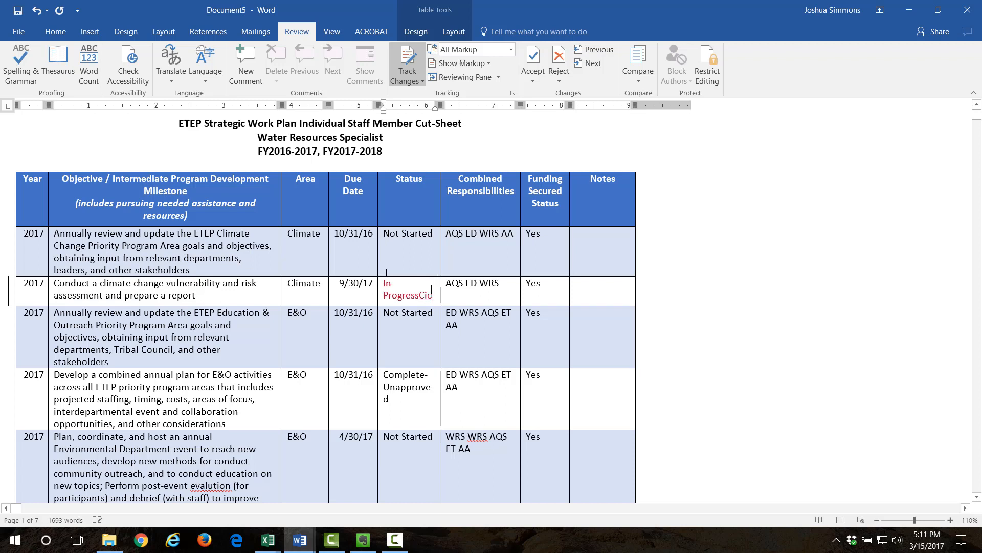
{"action": "type", "text": "omplet"}
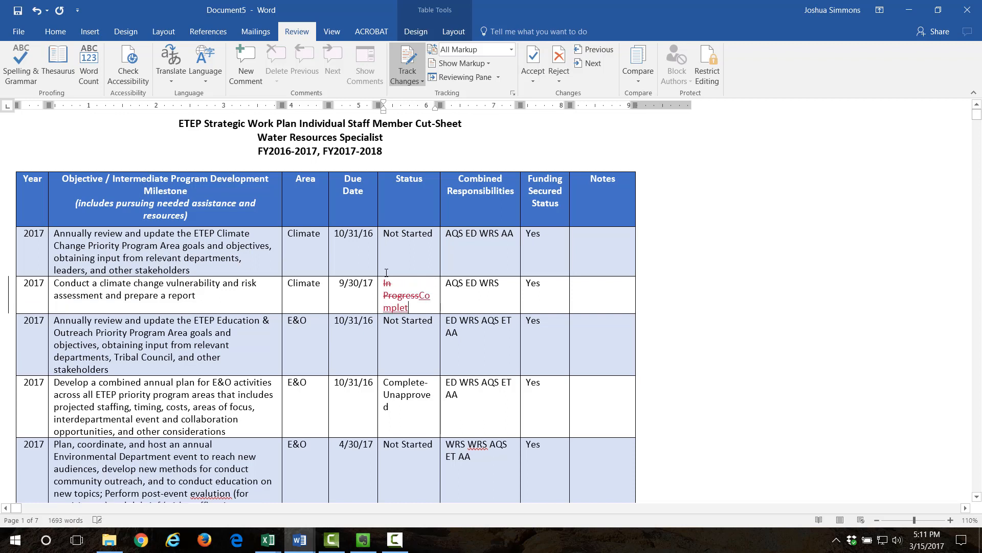
{"action": "type", "text": "e-Unapproved"}
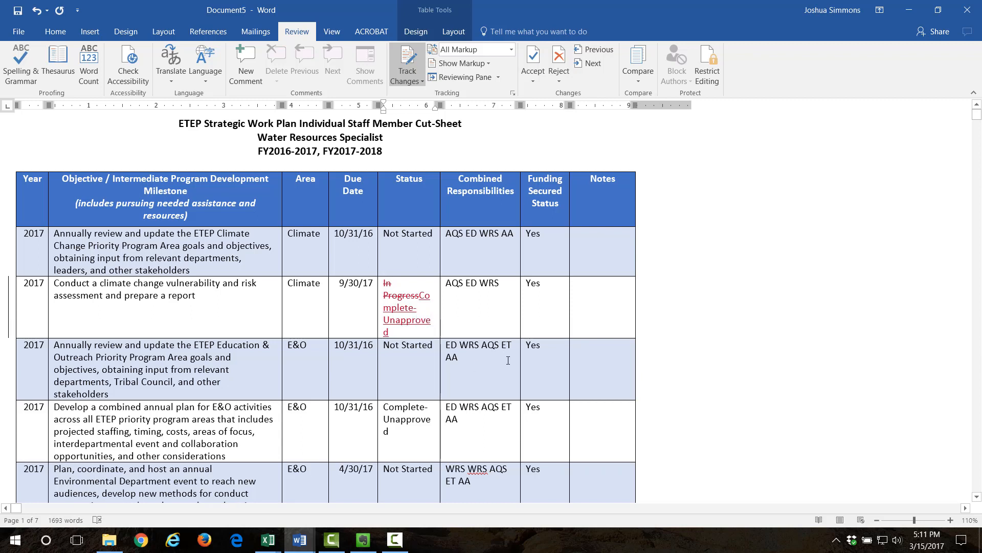
- Undo the tracked status edit in the climate change vulnerability and risk assessment row
{"action": "left_click", "coordinate": [494, 350]}
{"action": "key", "text": "ctrl+z"}
{"action": "key", "text": "ctrl+z"}
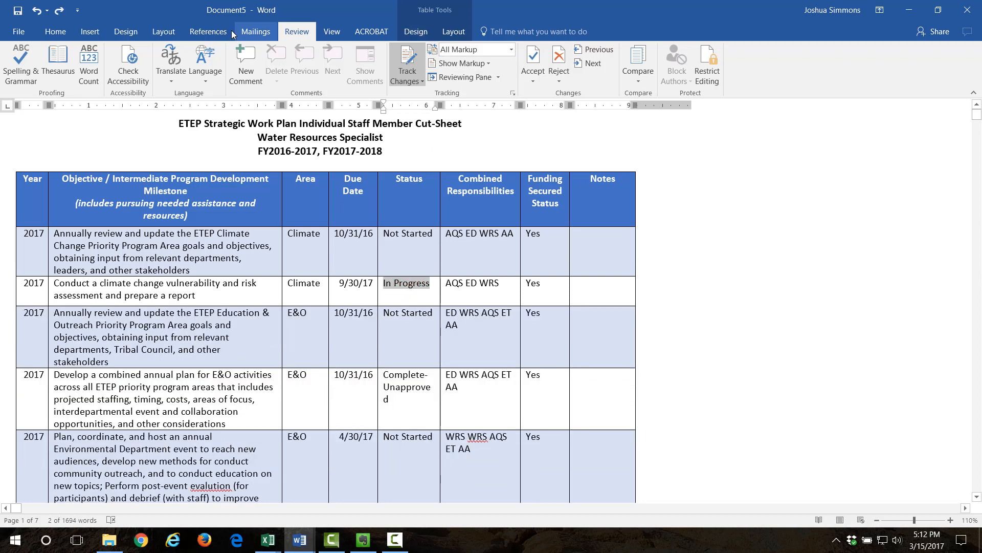
- Enter the file name "ETEP SWP Staff Member Cut-Sheet for WRS (FY2017, FY2018) v3-15-17" for saving in Documents, but return to the document without saving
{"action": "left_click", "coordinate": [19, 32]}
{"action": "left_click", "coordinate": [29, 34]}
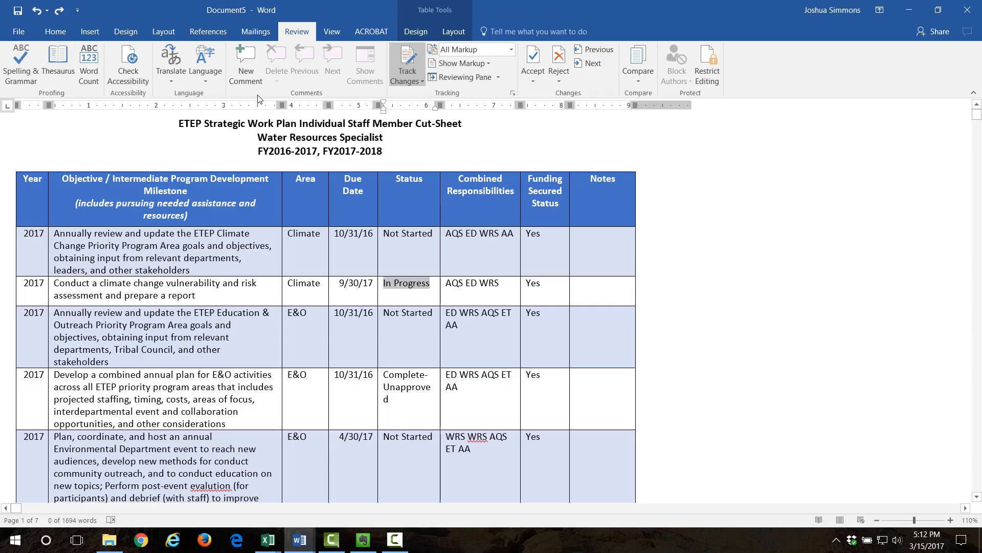
{"action": "key", "text": "ctrl+s"}
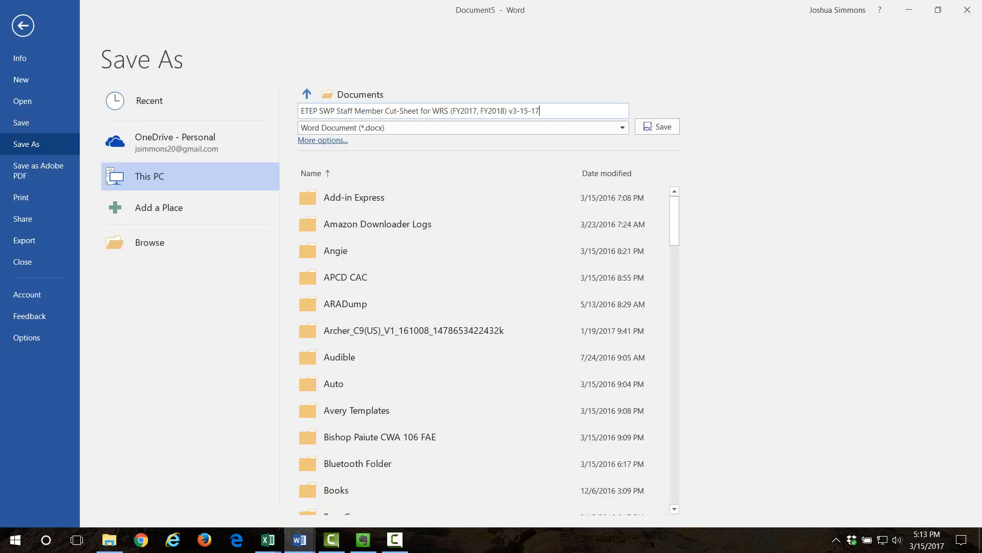
{"action": "left_click", "coordinate": [31, 28]}
{"action": "left_click", "coordinate": [446, 325]}
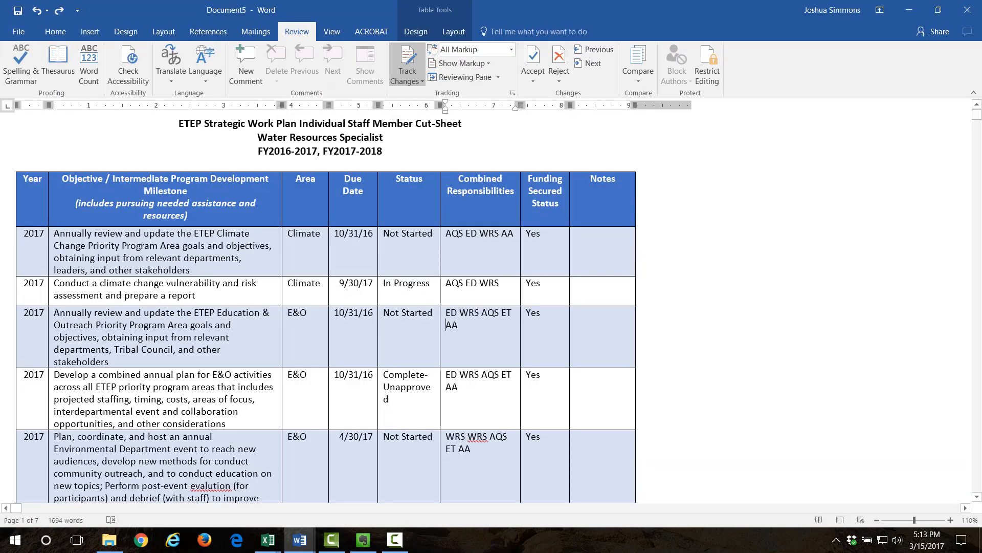